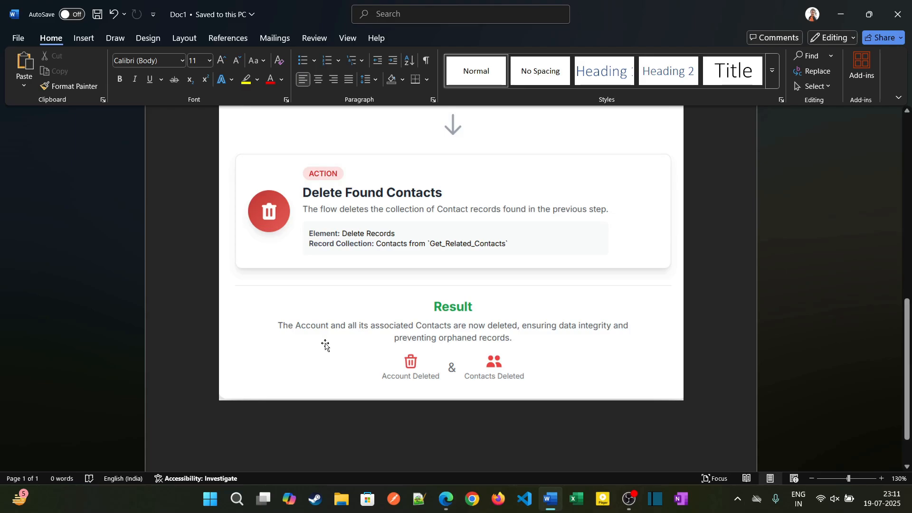
Switch to the Salesforce Automation page in the browser and create a new Record-Triggered Flow from the Triggered category
scroll(325, 346, up, 8)
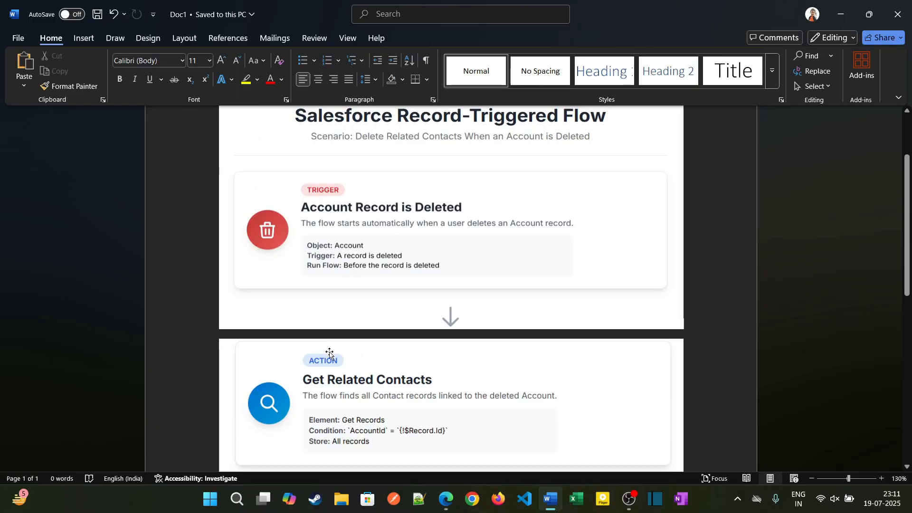
click(446, 499)
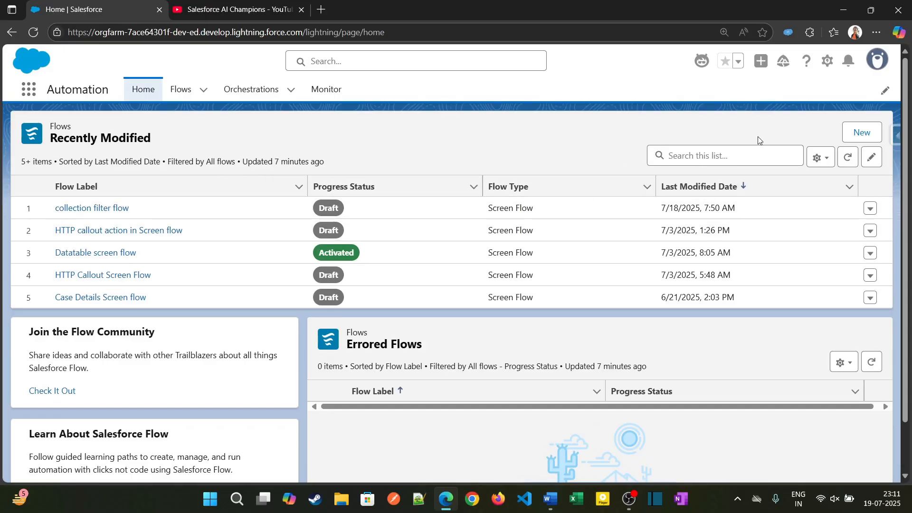
click(853, 138)
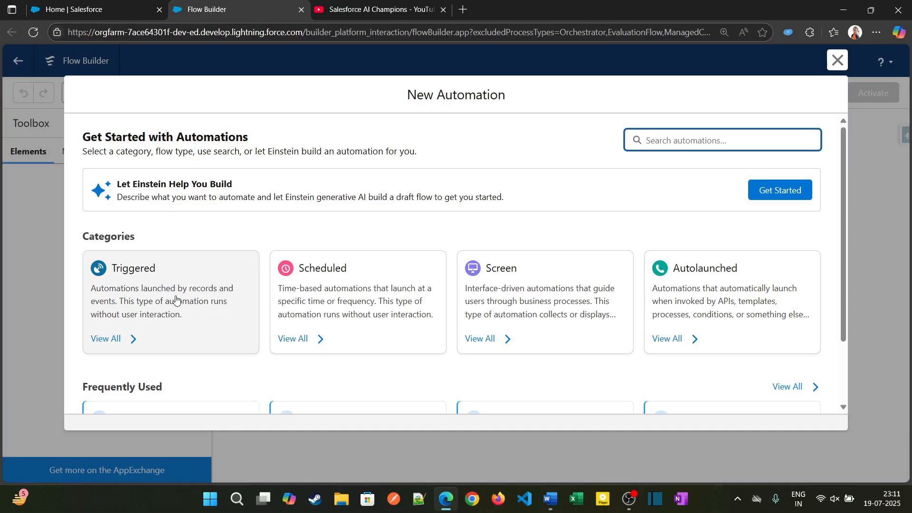
click(161, 299)
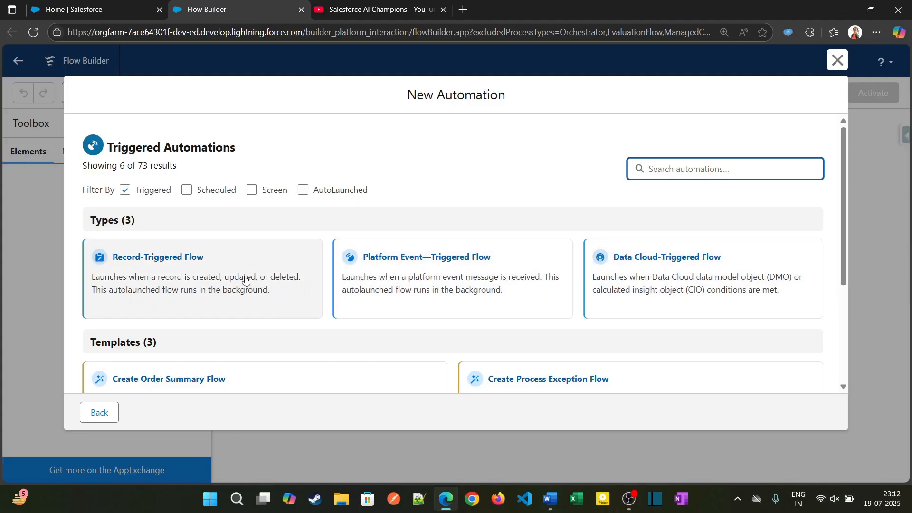
click(160, 266)
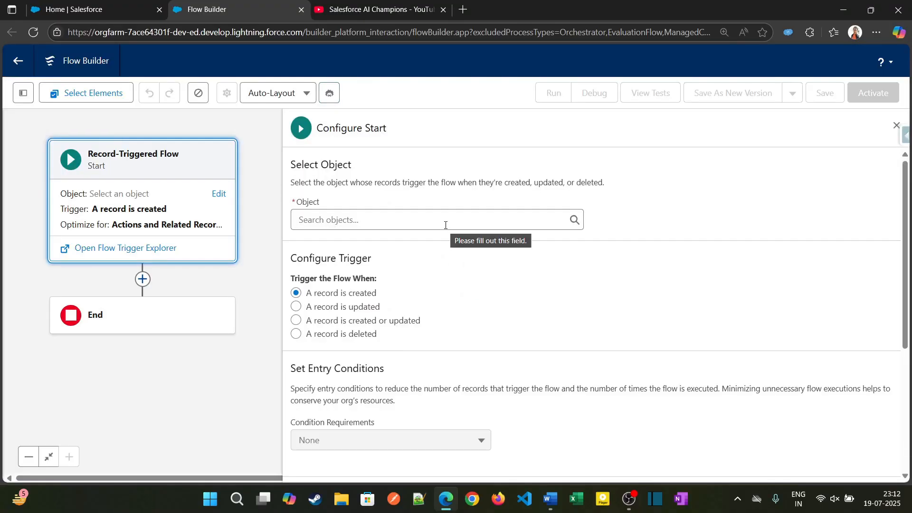
Configure the flow's start with the Account object, triggered when a record is deleted, and close its settings
click(445, 229)
click(433, 252)
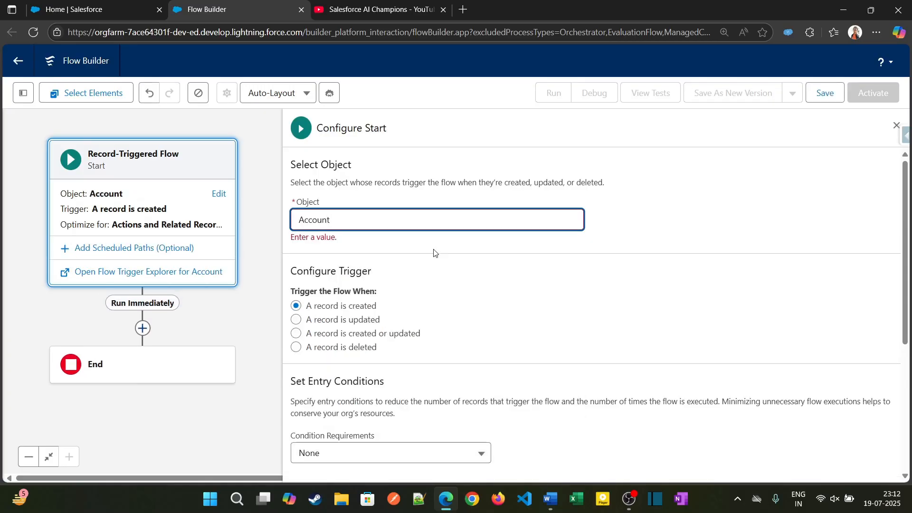
scroll(434, 253, down, 3)
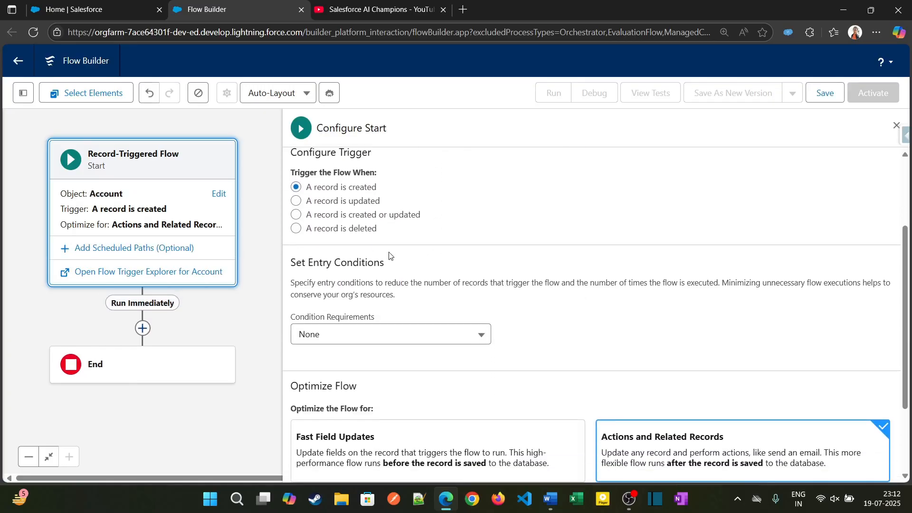
click(345, 231)
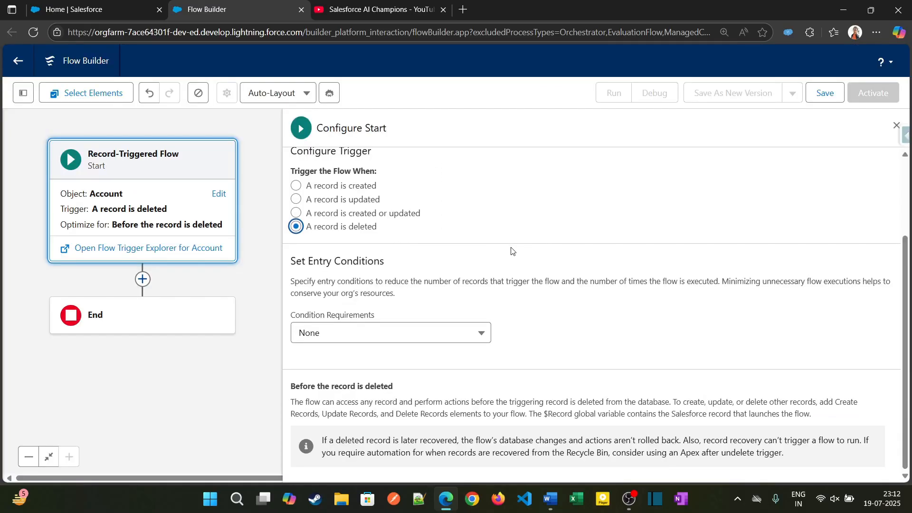
scroll(512, 251, up, 2)
scroll(511, 251, down, 2)
click(899, 126)
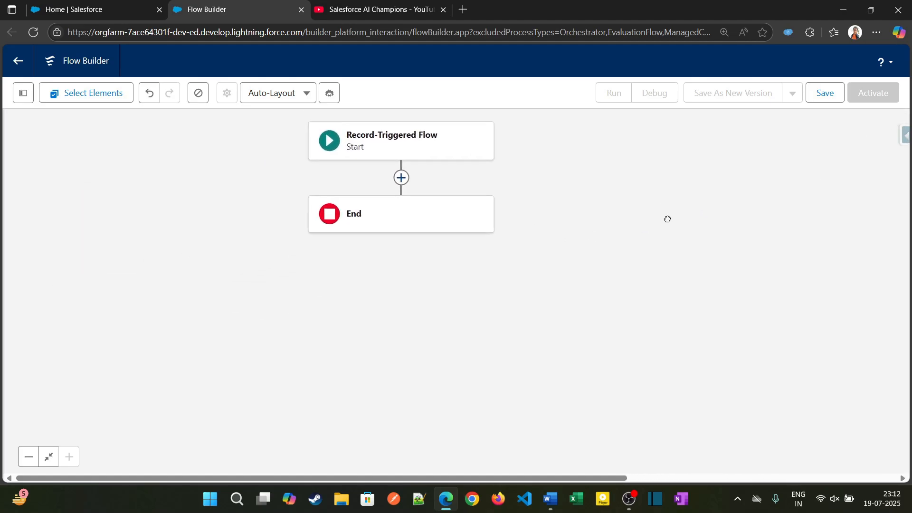
Add a Delete Records element between the flow's start and end
click(401, 178)
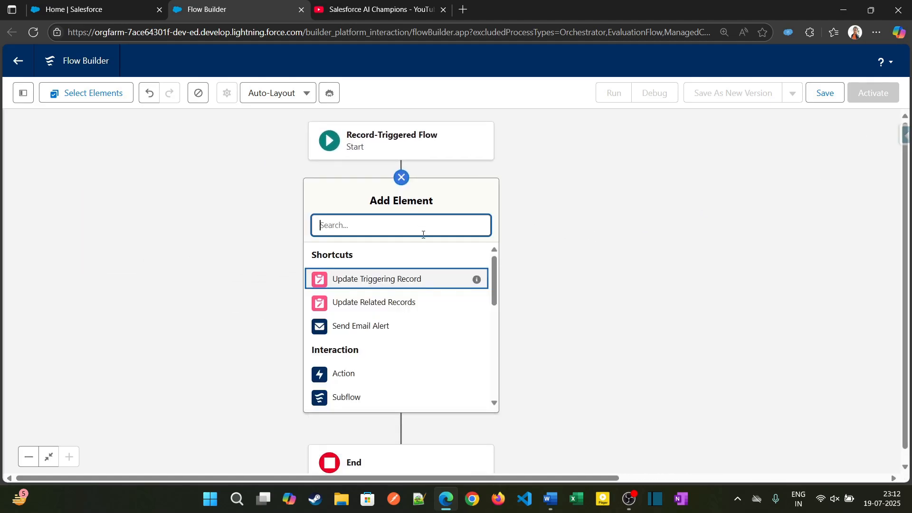
text(del)
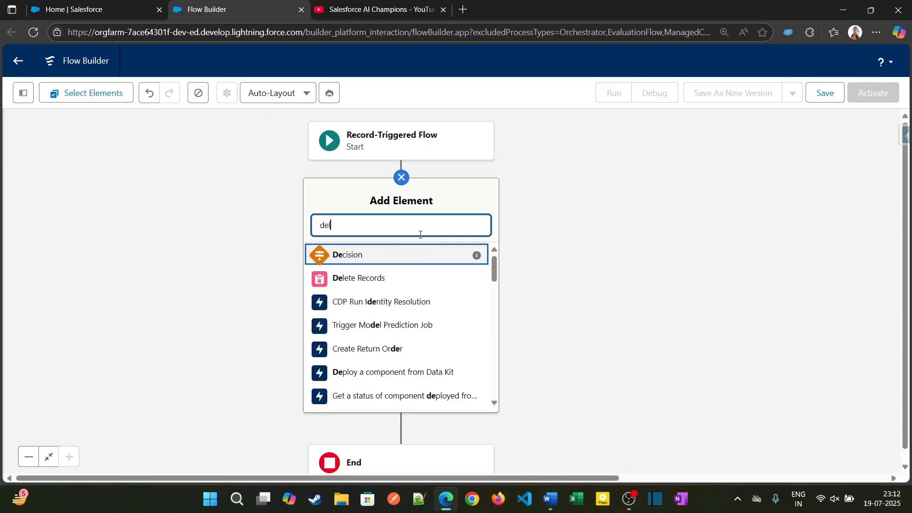
text(e)
mouse_move(483, 256)
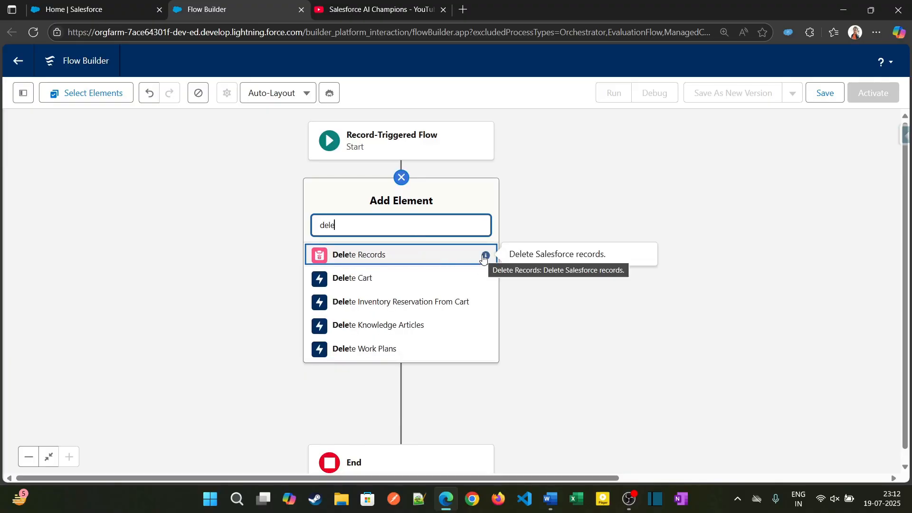
click(440, 256)
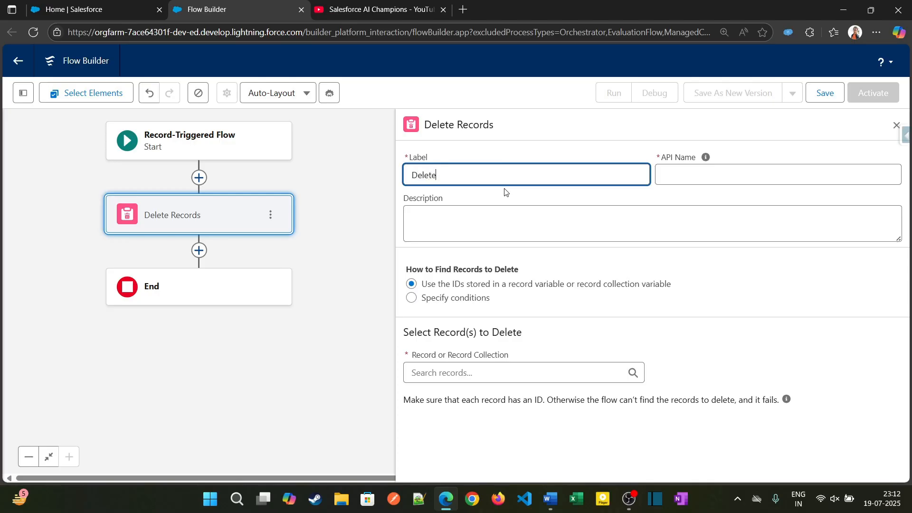
Label the Delete Records element "Delete all the contacts associated with the deleted acc" and let the API name fill in from it
text(all the contacts associated with )
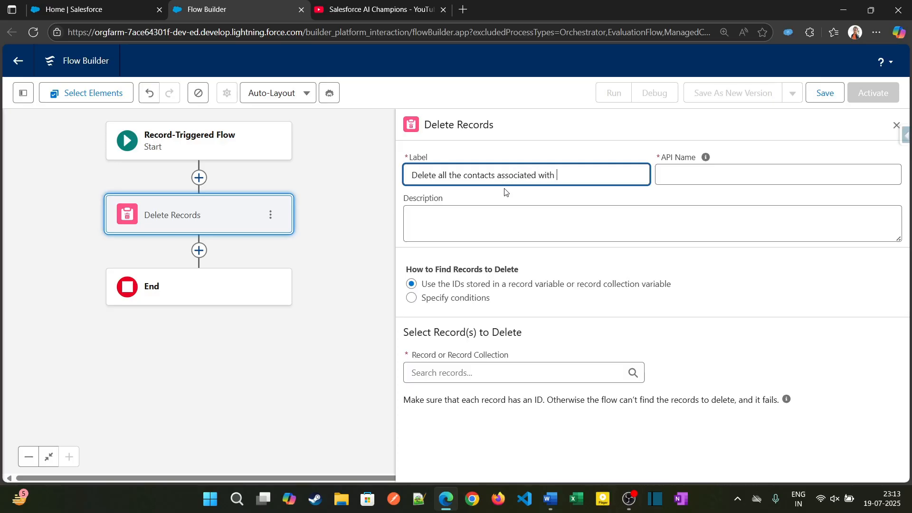
text(the deleted acc)
key(Tab)
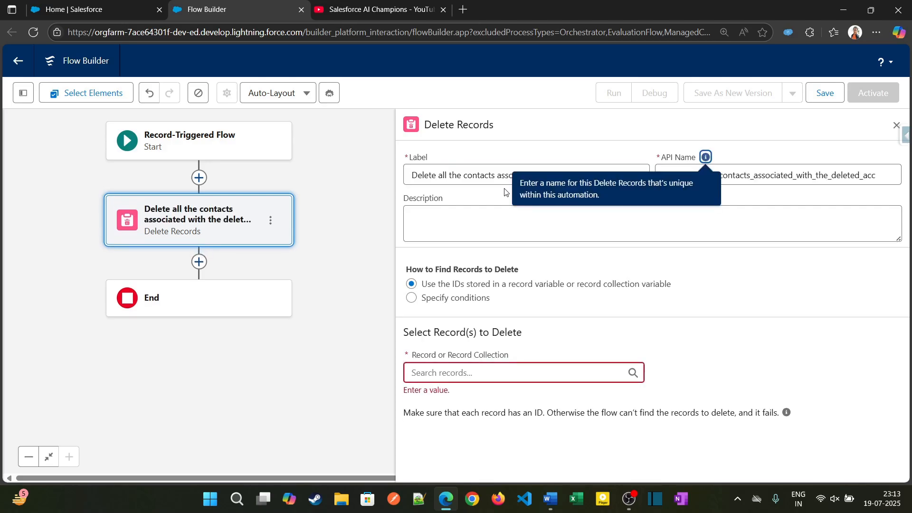
Set the element to find records by specified conditions and choose Contact as the object type to delete
click(433, 301)
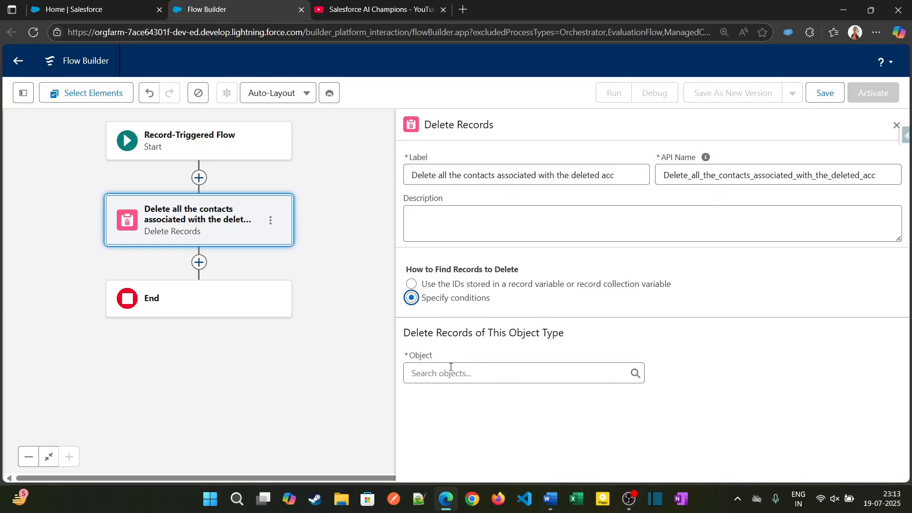
drag(403, 334, 570, 344)
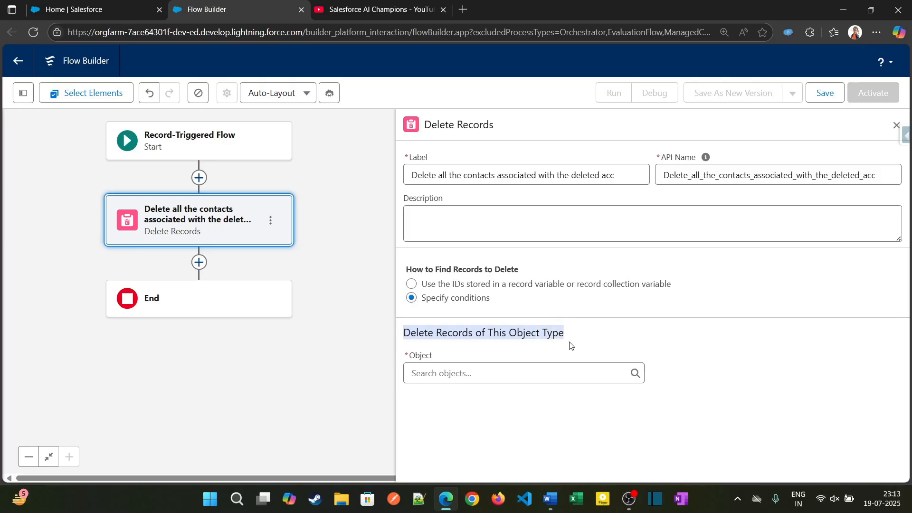
click(489, 373)
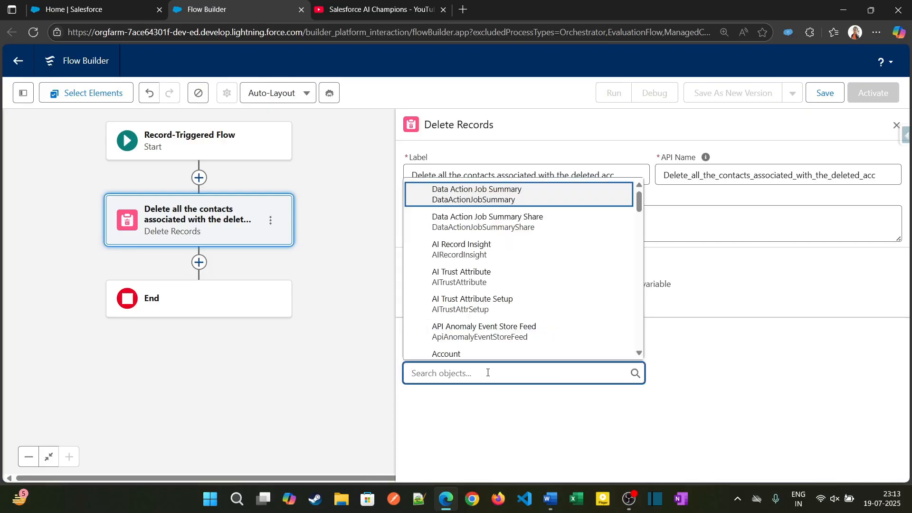
text(cont)
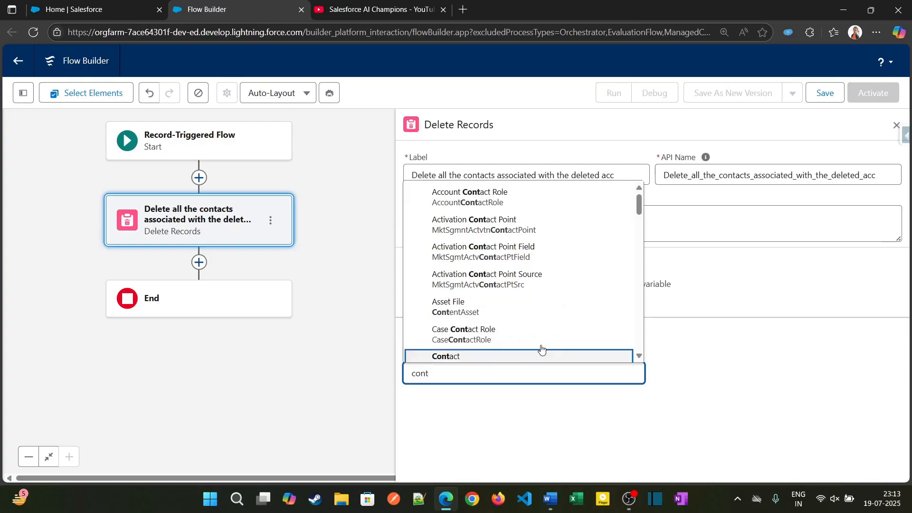
scroll(542, 349, down, 2)
click(521, 304)
Choose the Account ID field for the Contact filter condition
scroll(539, 352, down, 2)
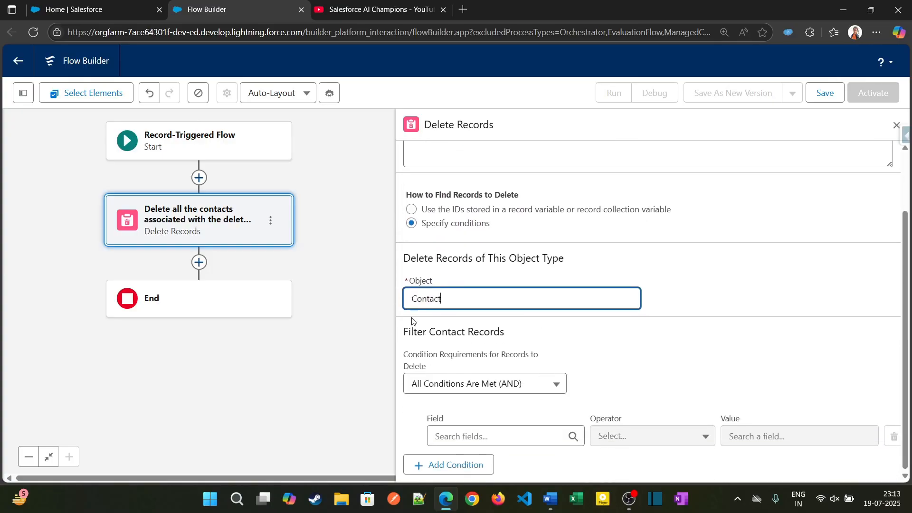
drag(410, 331, 504, 340)
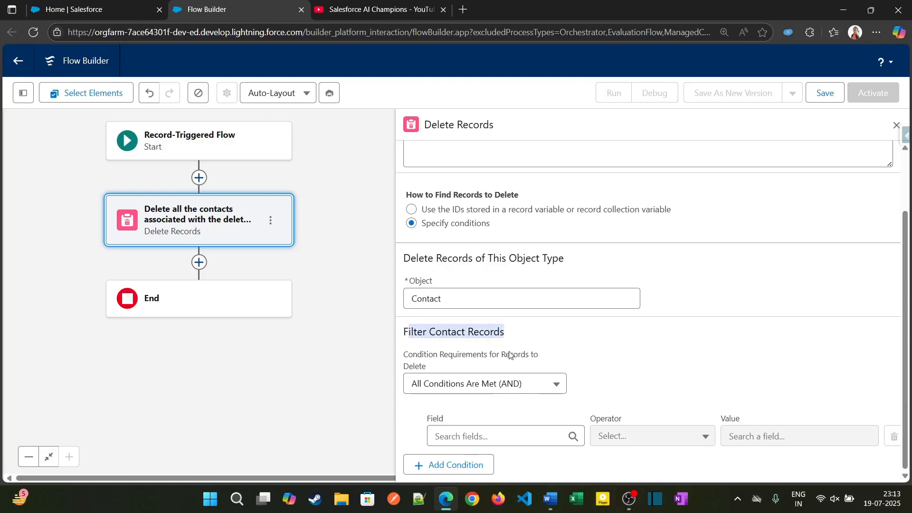
click(510, 434)
text(a)
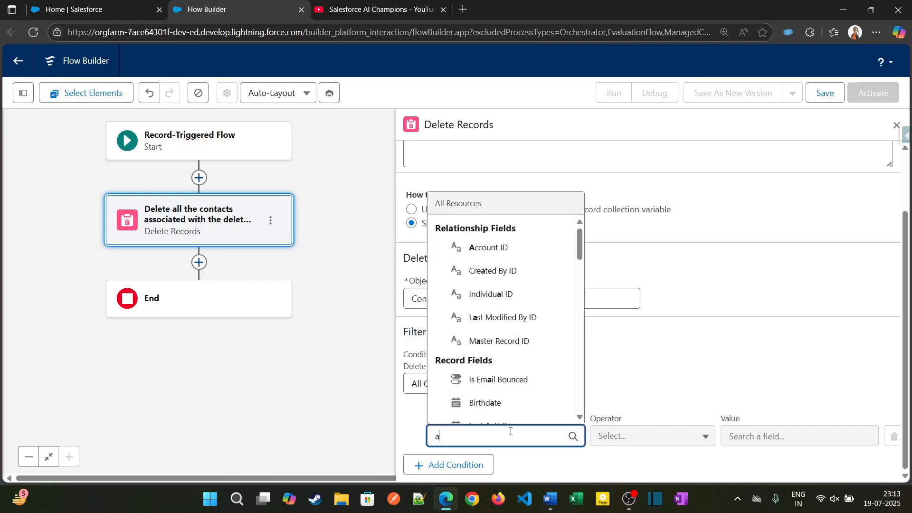
text(cc)
click(477, 351)
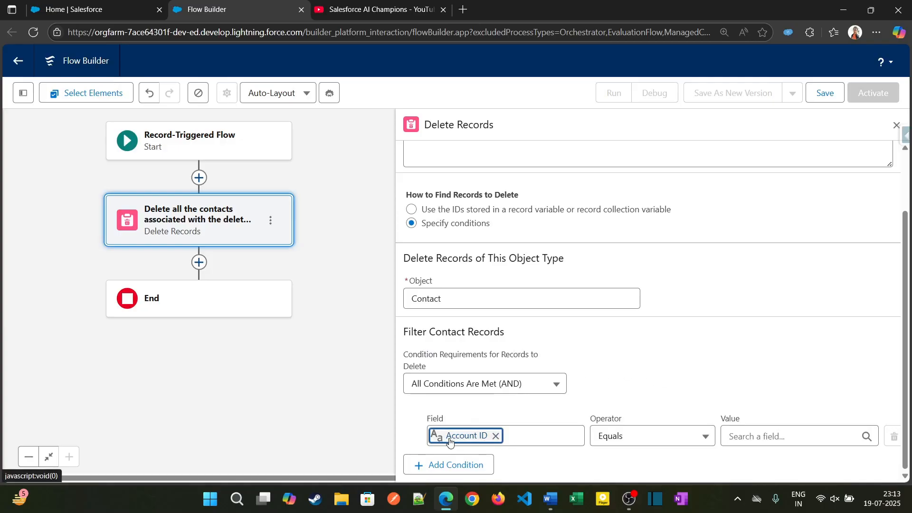
Set the filter condition's value to the Account ID of the Triggering Account
click(729, 443)
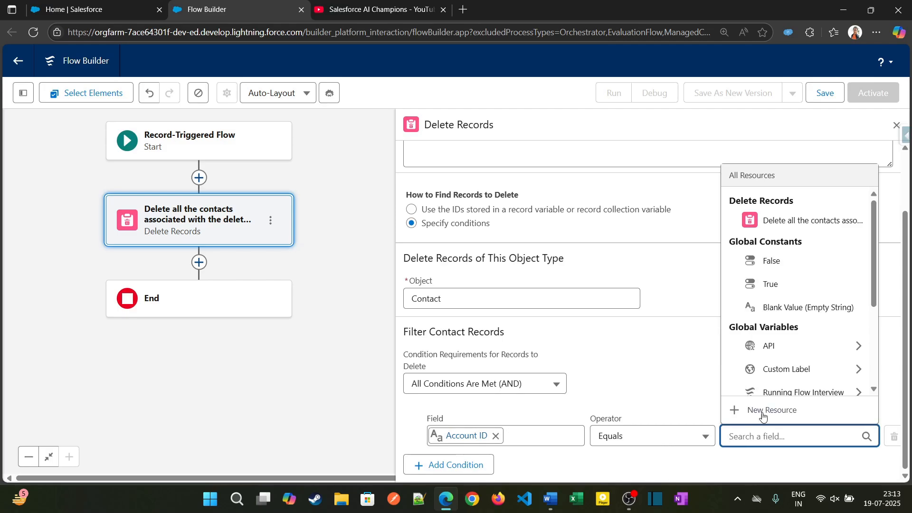
text(tri)
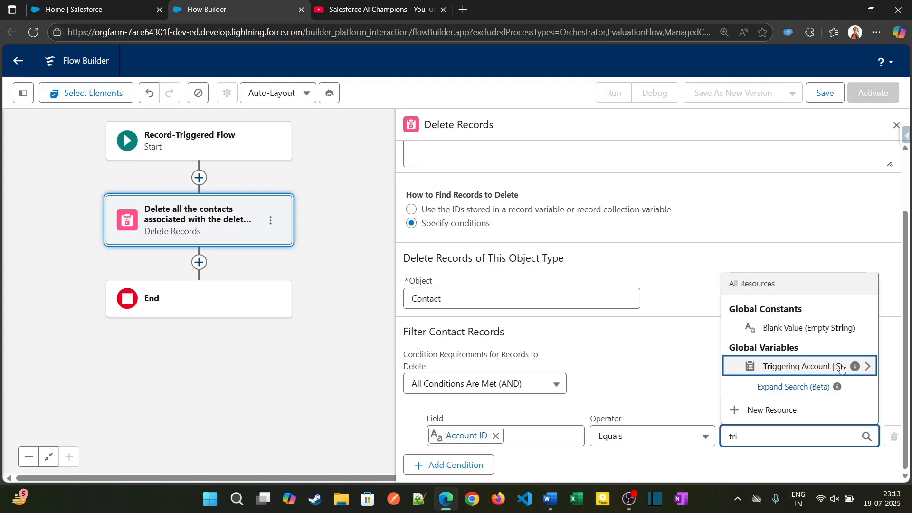
mouse_move(855, 367)
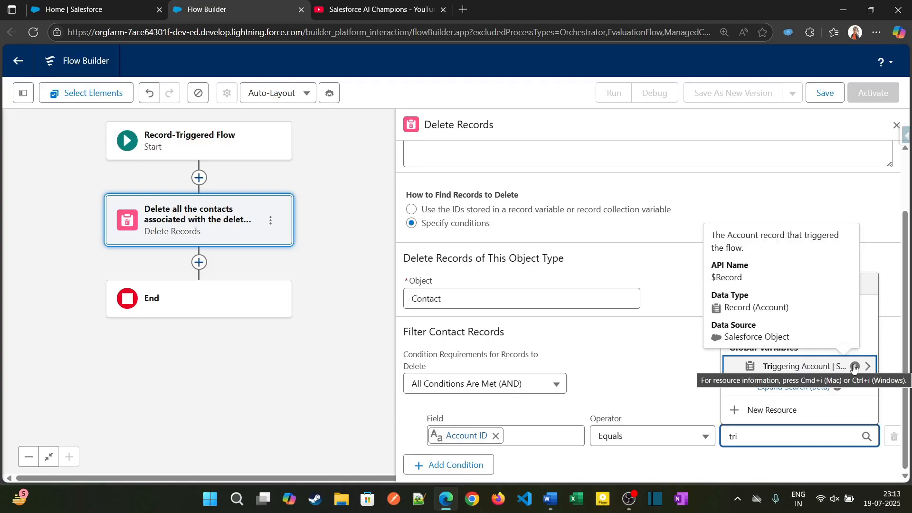
click(808, 367)
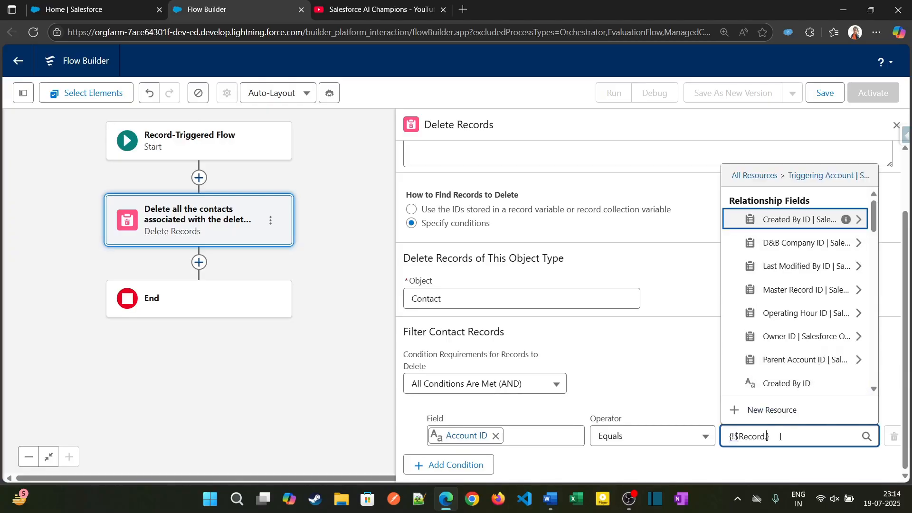
text(Id)
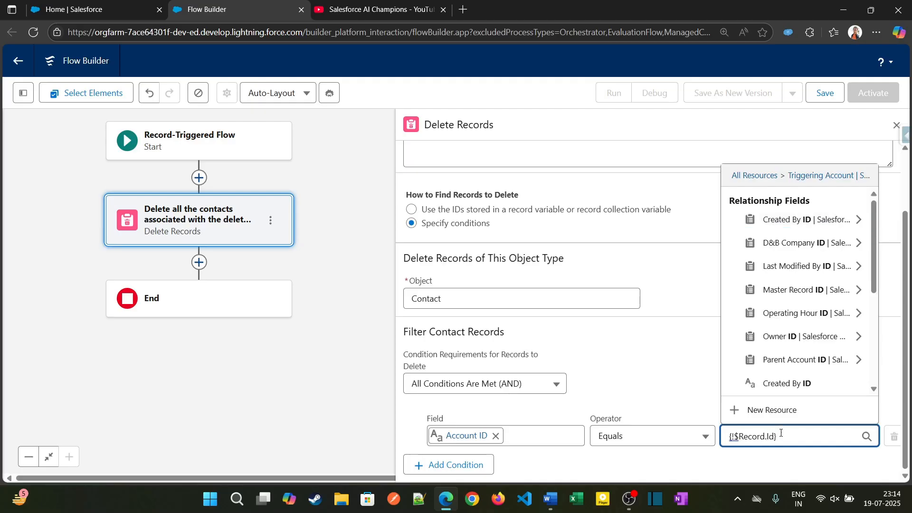
scroll(798, 295, down, 1)
mouse_move(859, 364)
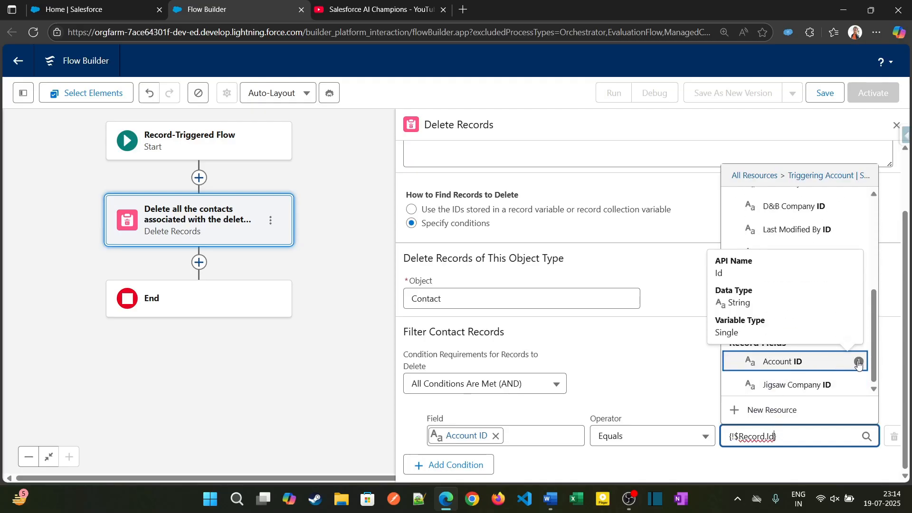
click(821, 364)
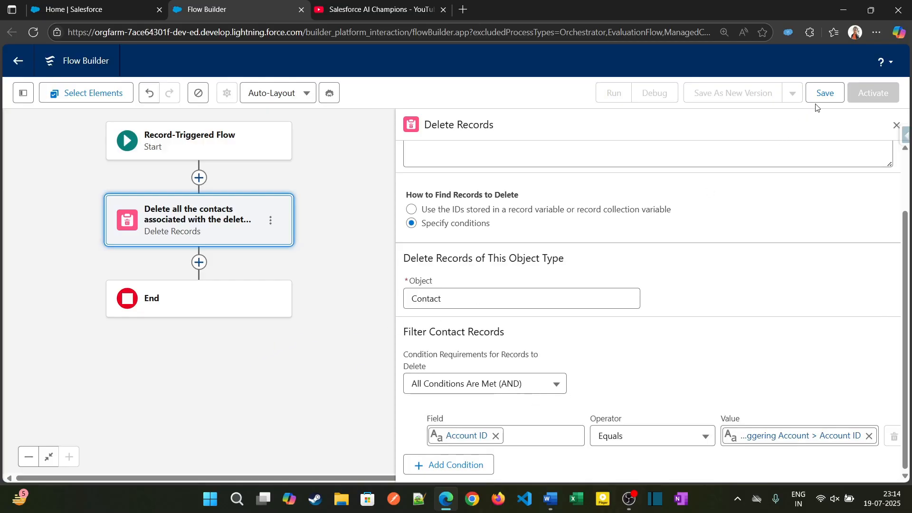
Save the flow with the label "Deleted associated contacts recs of a deleted acc" and its matching API name
click(825, 93)
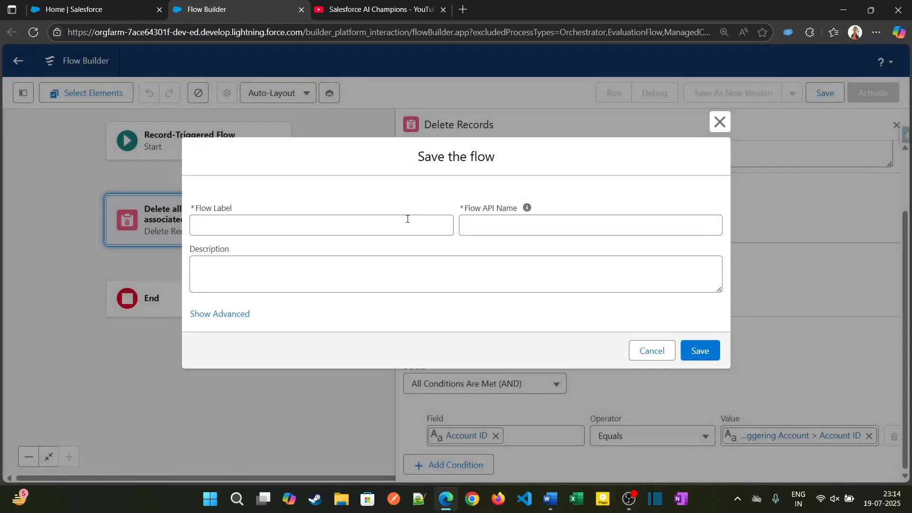
click(407, 221)
text(Dele)
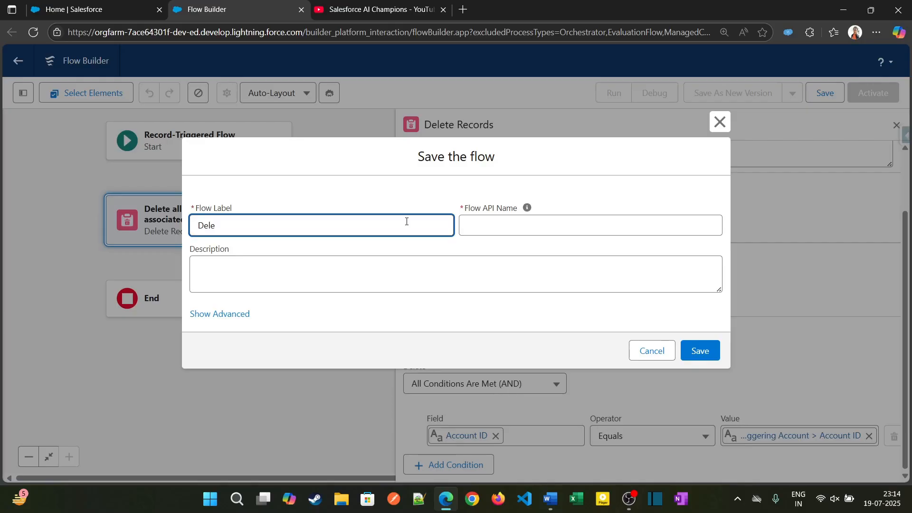
text(ted contacts)
text(associated)
text( contacts )
text(recs)
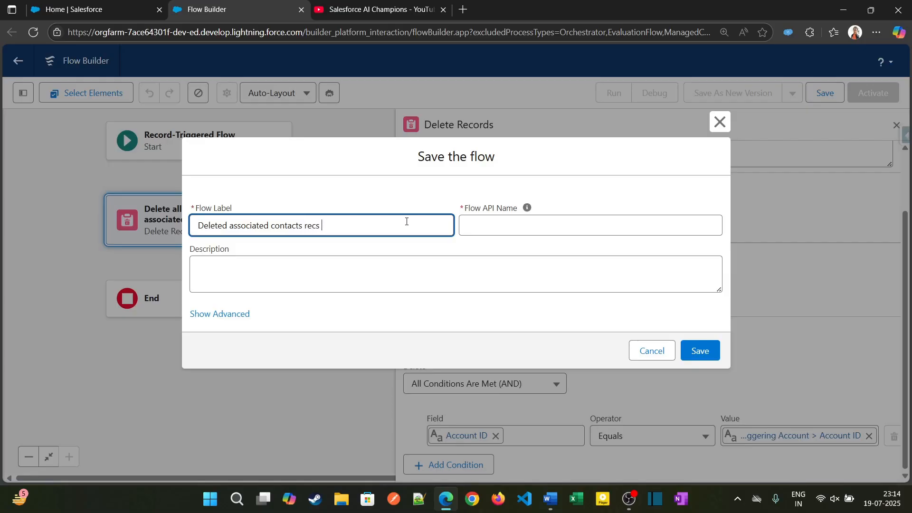
text( of an)
click(527, 208)
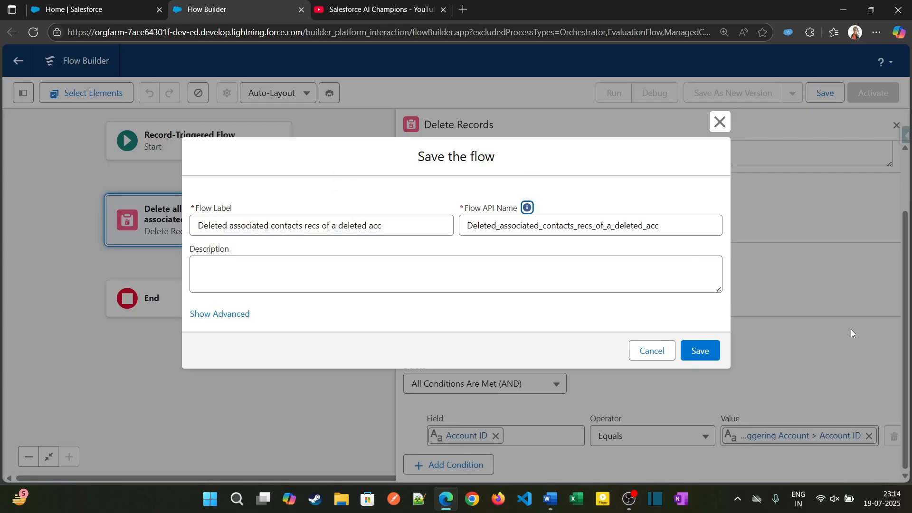
click(709, 350)
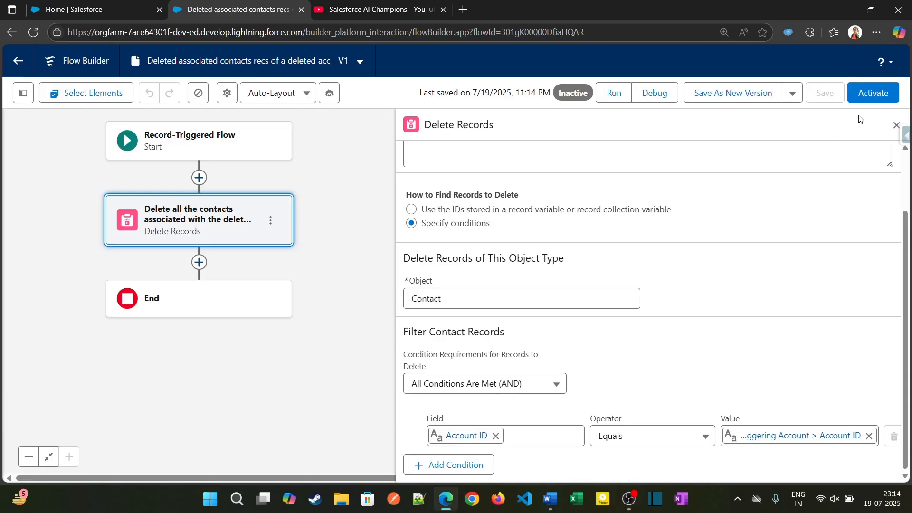
Close the element's settings and add a fault path to the Delete Records element
click(896, 125)
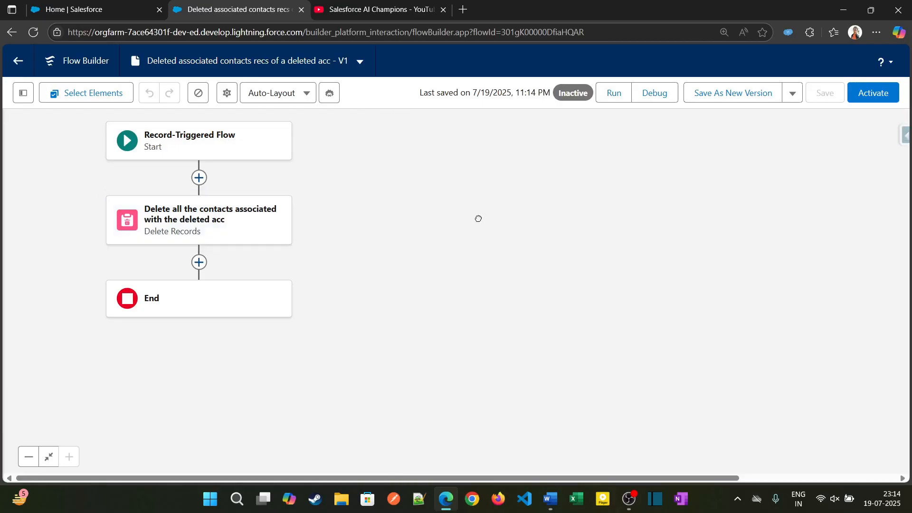
click(460, 211)
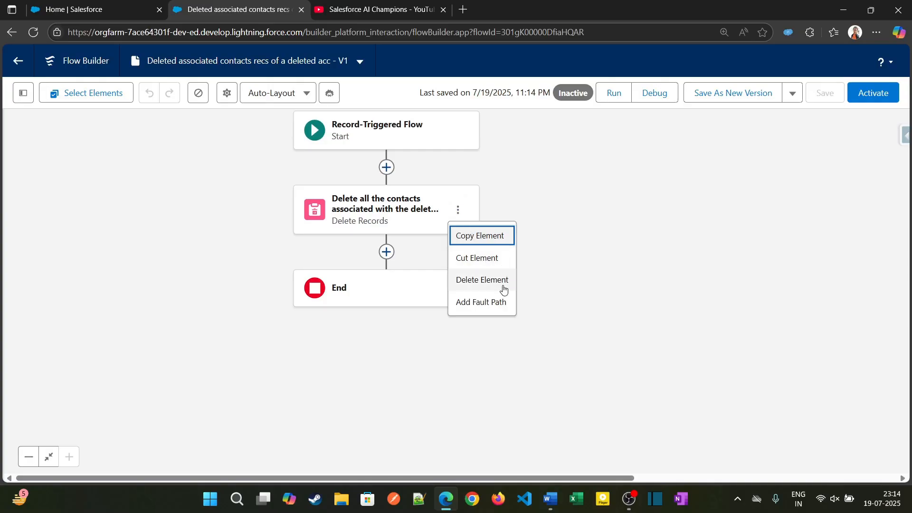
click(499, 303)
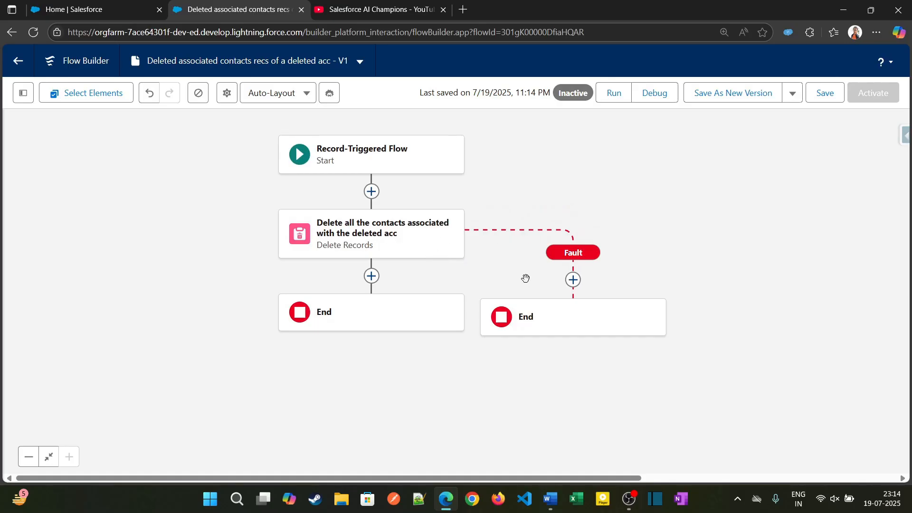
Add a Custom Error element on the fault path, labelled "Error while deleting contacts rec" with the matching API name
click(572, 280)
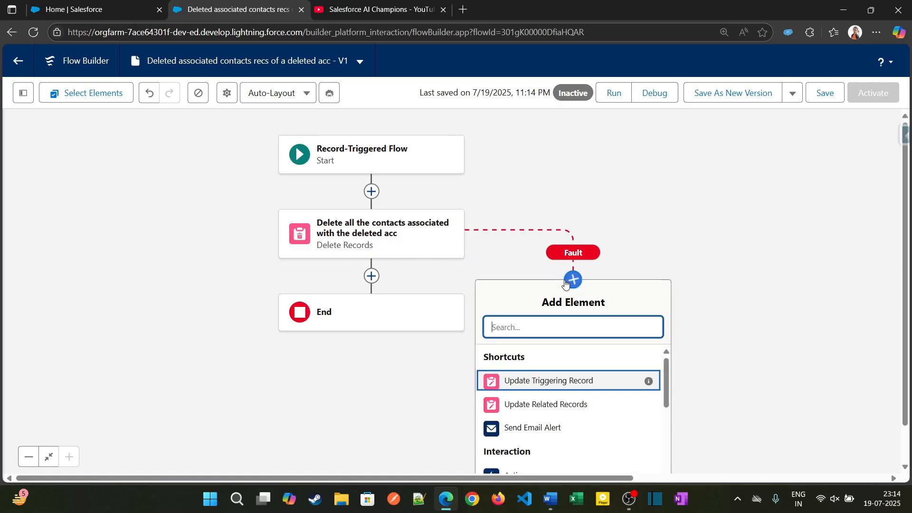
scroll(570, 364, down, 5)
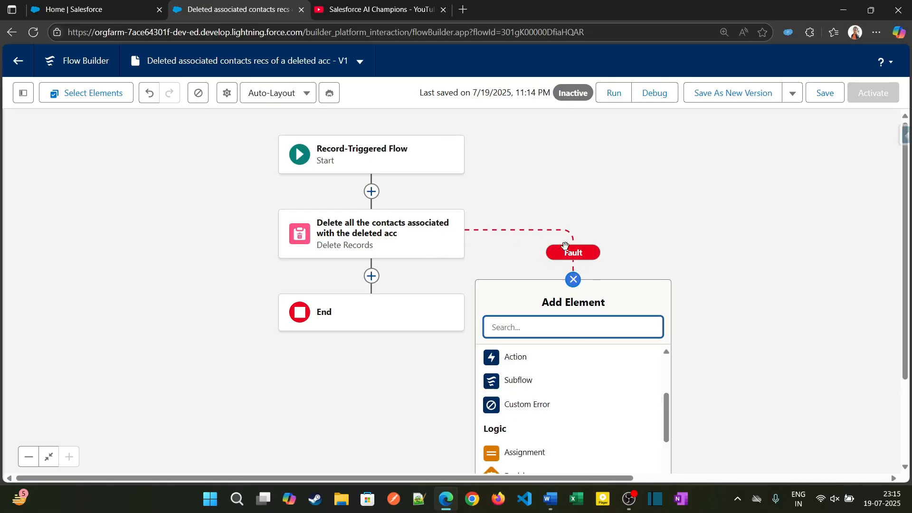
click(521, 404)
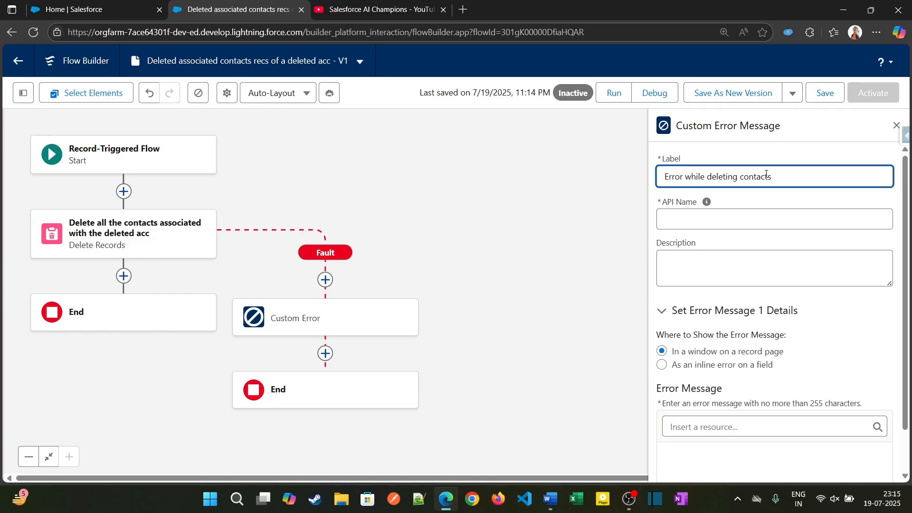
key(Tab)
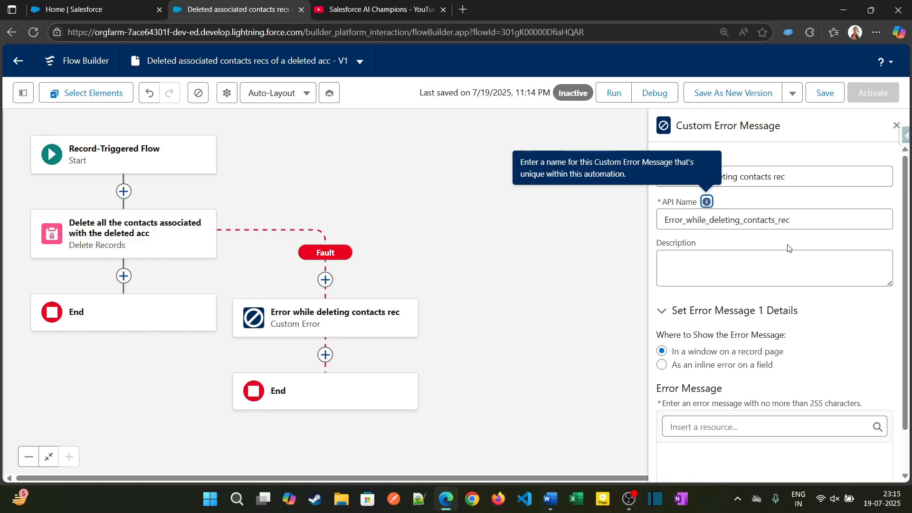
Copy the label "Error while deleting contacts rec" into the error message and show it in a window on a record page
scroll(788, 247, down, 1)
scroll(800, 169, up, 1)
click(801, 174)
key(ctrl+a)
key(ctrl+c)
scroll(732, 339, down, 1)
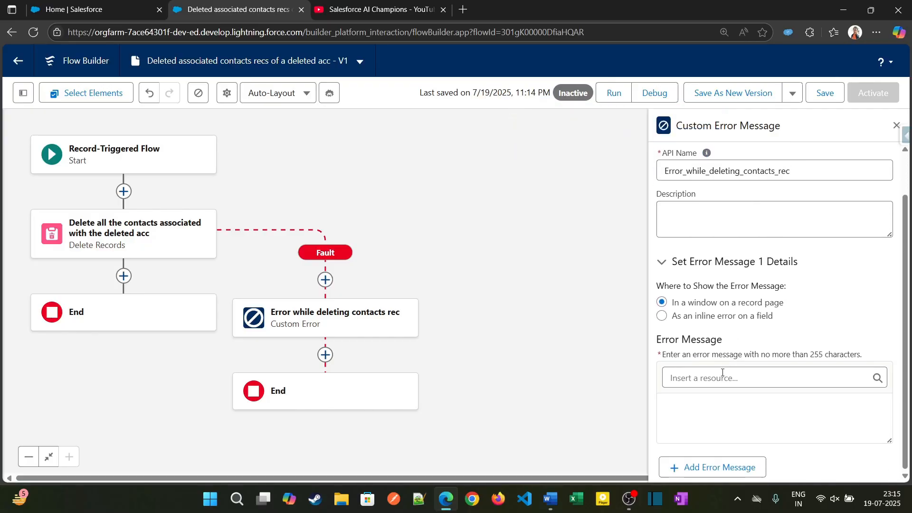
click(722, 379)
click(715, 412)
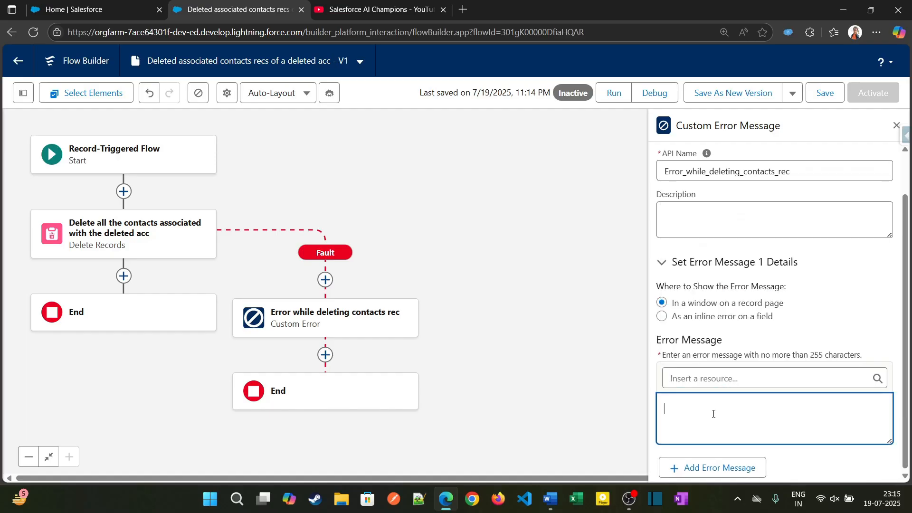
key(ctrl+v)
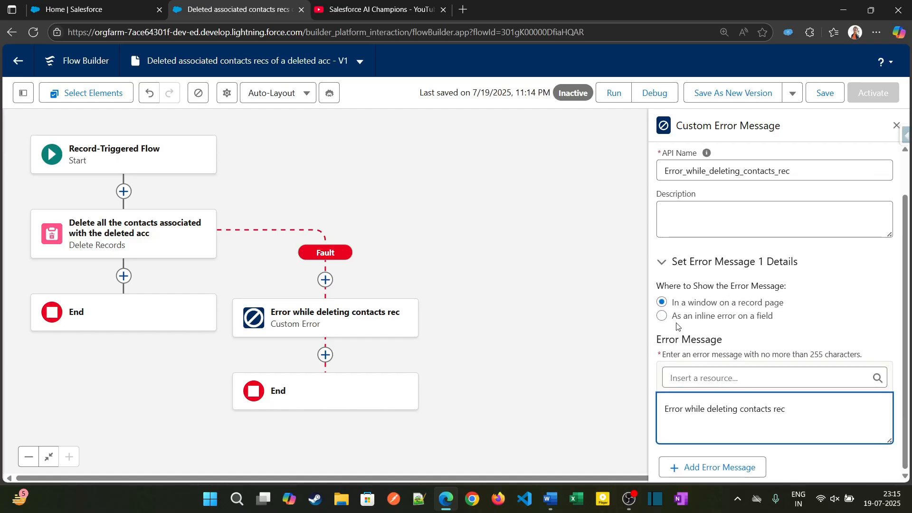
click(663, 317)
click(663, 303)
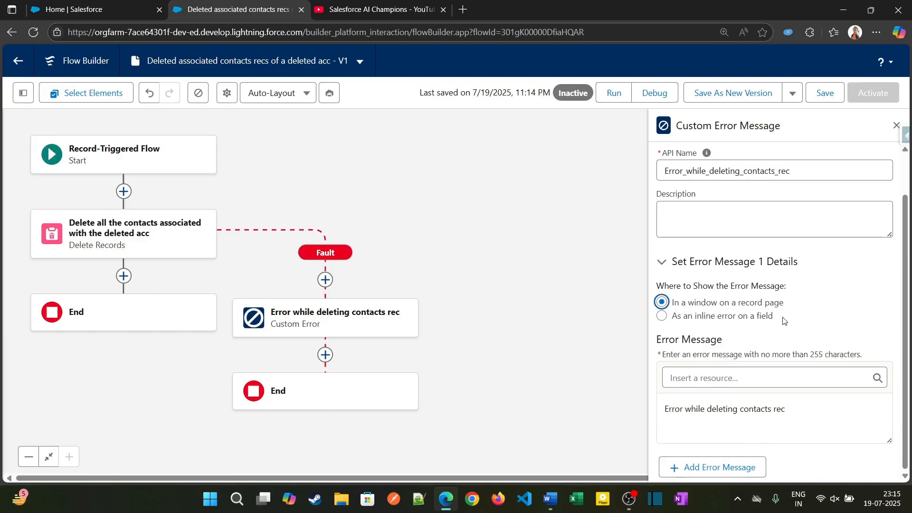
click(788, 411)
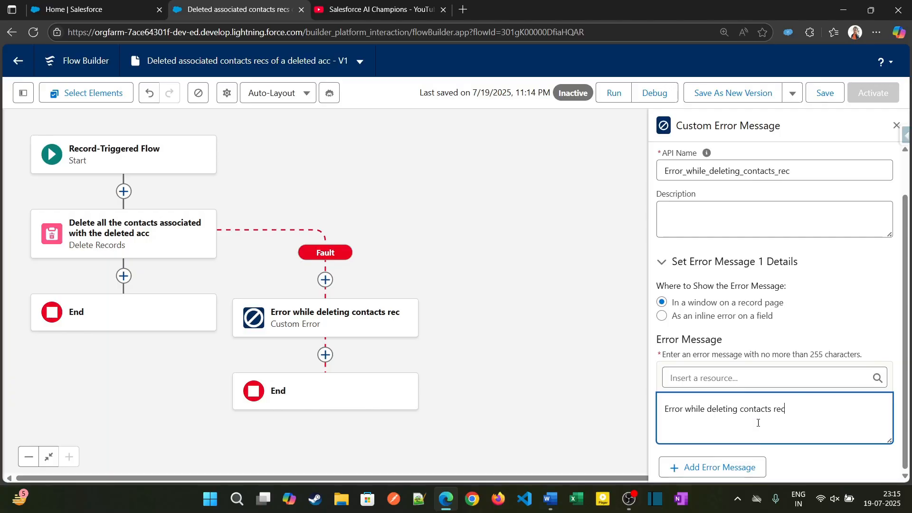
click(716, 465)
scroll(755, 432, down, 1)
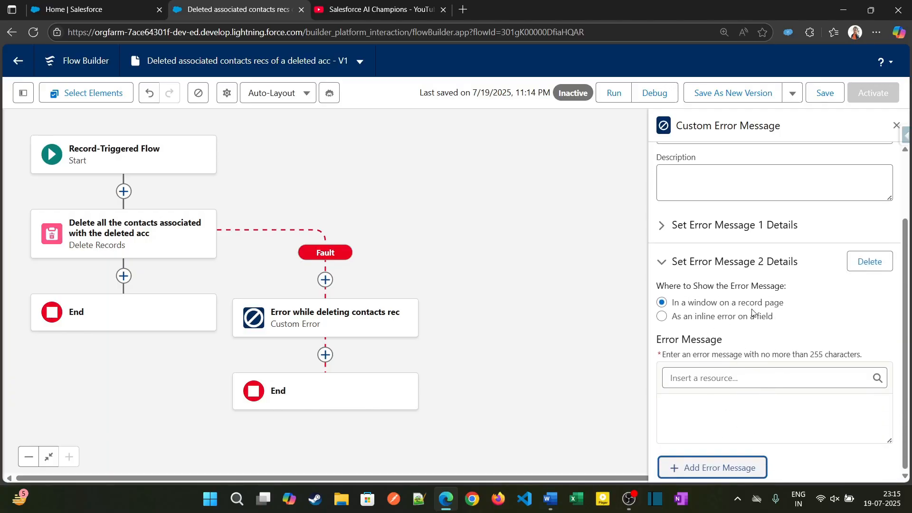
click(870, 261)
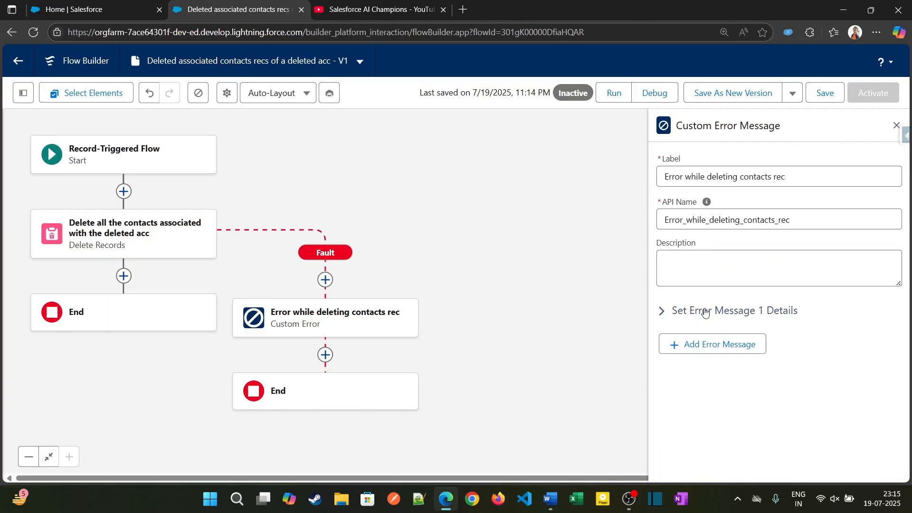
Expand the details of error message 1 and save the flow
click(672, 313)
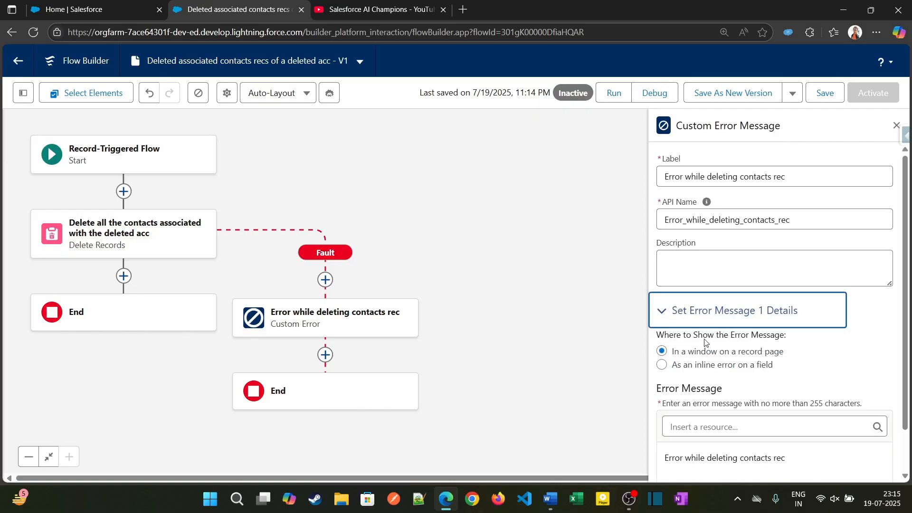
scroll(760, 380, down, 2)
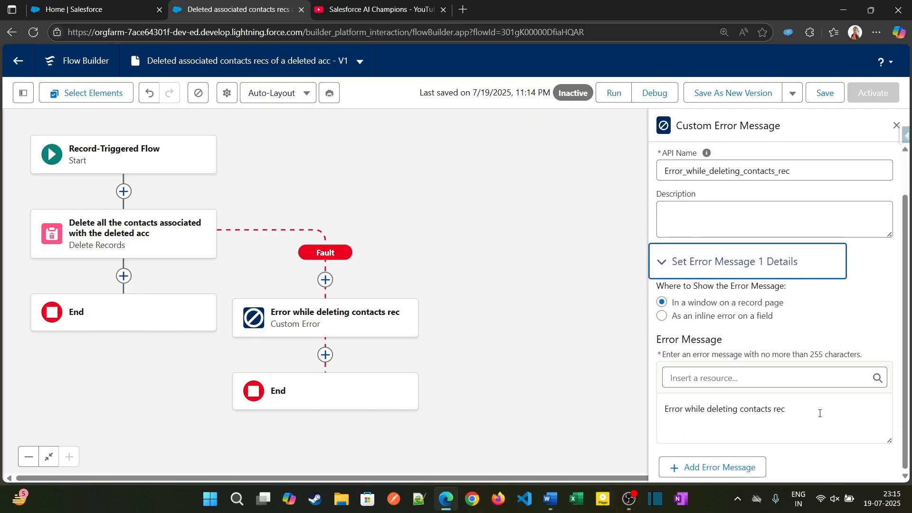
click(827, 94)
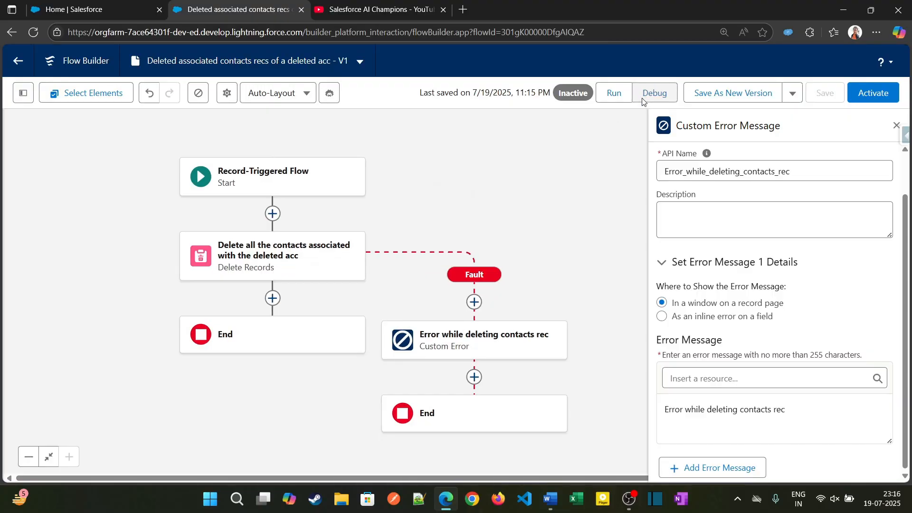
Start debugging the flow and list the accounts available as the triggering record
click(647, 94)
click(385, 331)
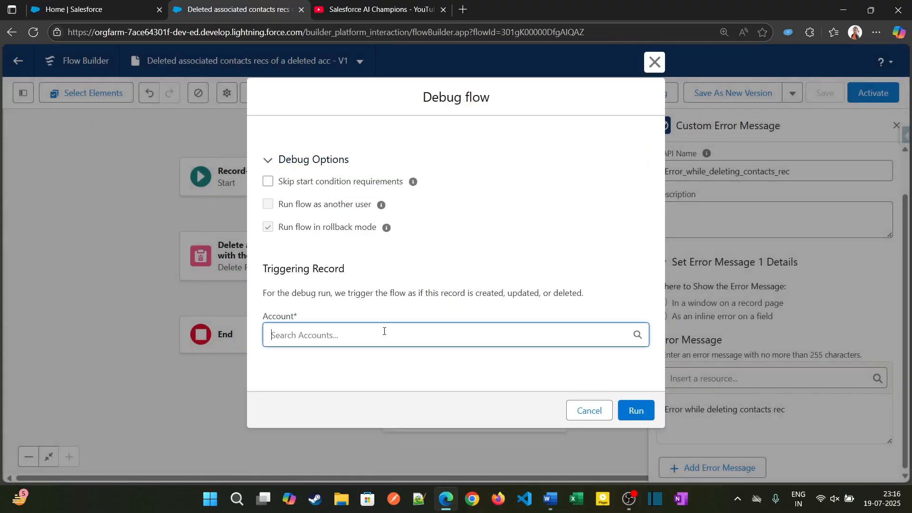
scroll(445, 350, down, 2)
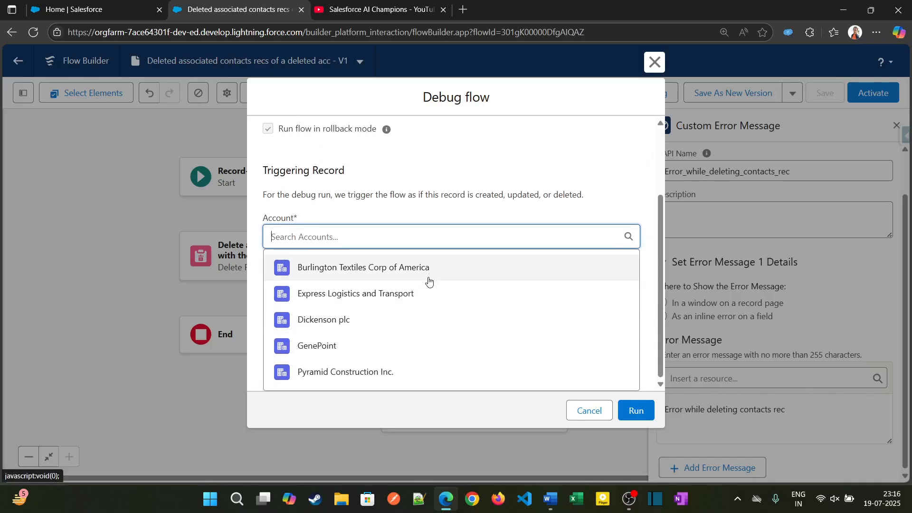
Find Accounts in the App Launcher, open it in a new browser tab, and open the Burlington Textiles Corp of America record
click(95, 10)
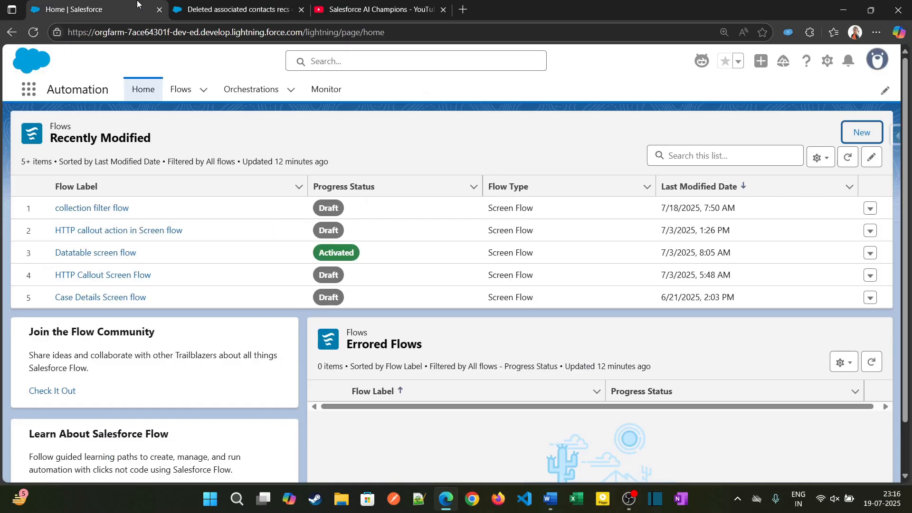
click(29, 89)
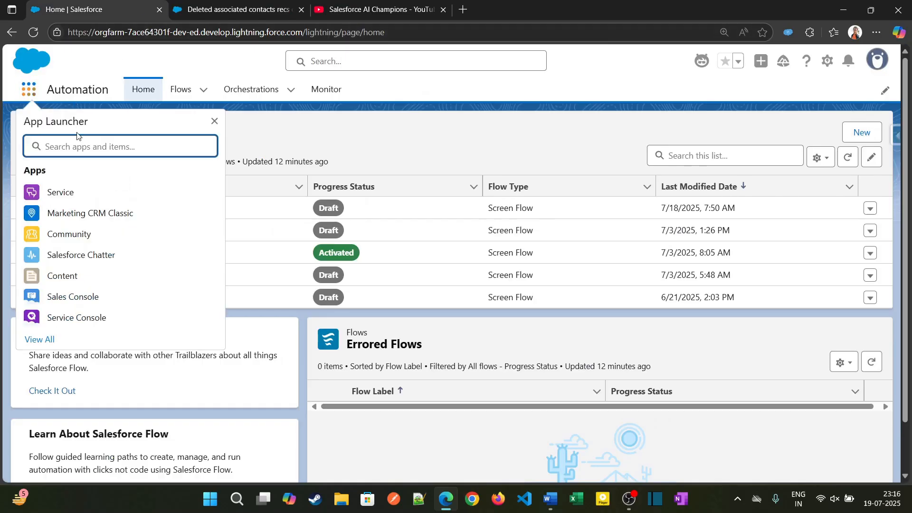
text(acc)
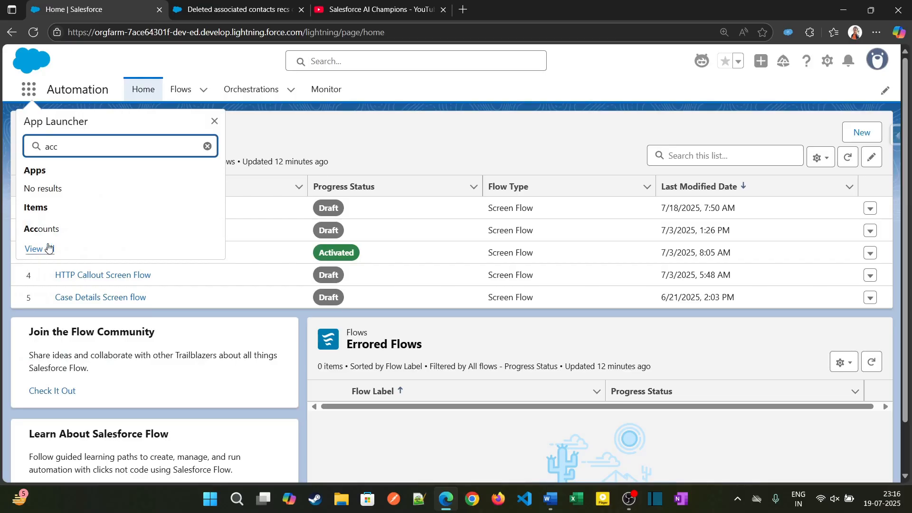
right_click(46, 229)
click(95, 237)
click(365, 5)
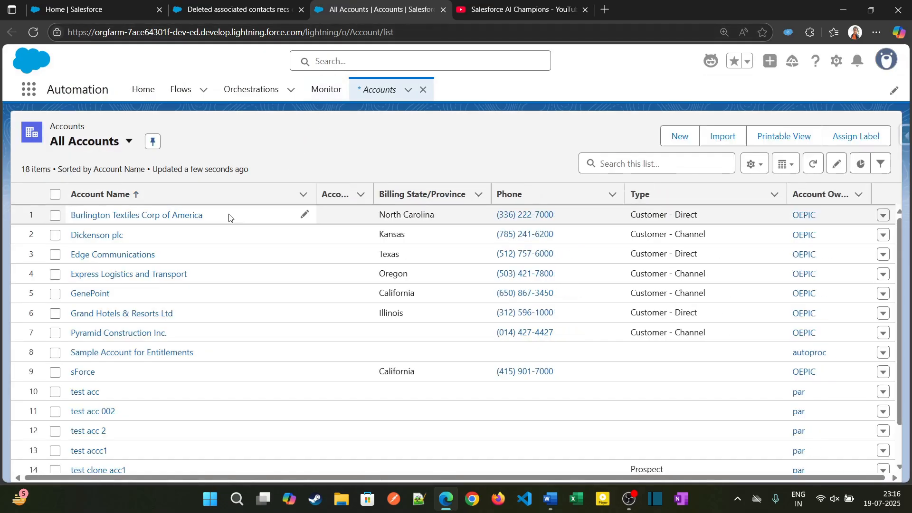
click(143, 211)
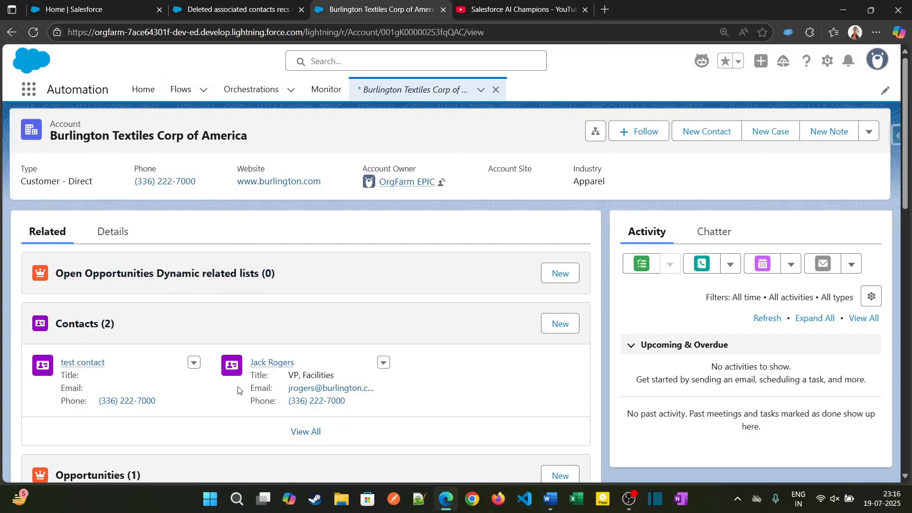
Debug the flow with Burlington Textiles Corp of America as the triggering account and review the Delete Records and fault path details
click(285, 8)
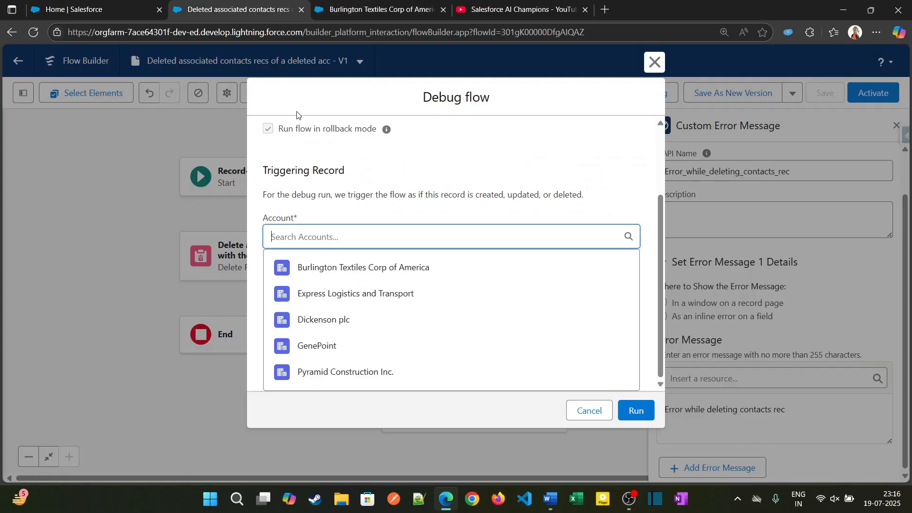
click(378, 271)
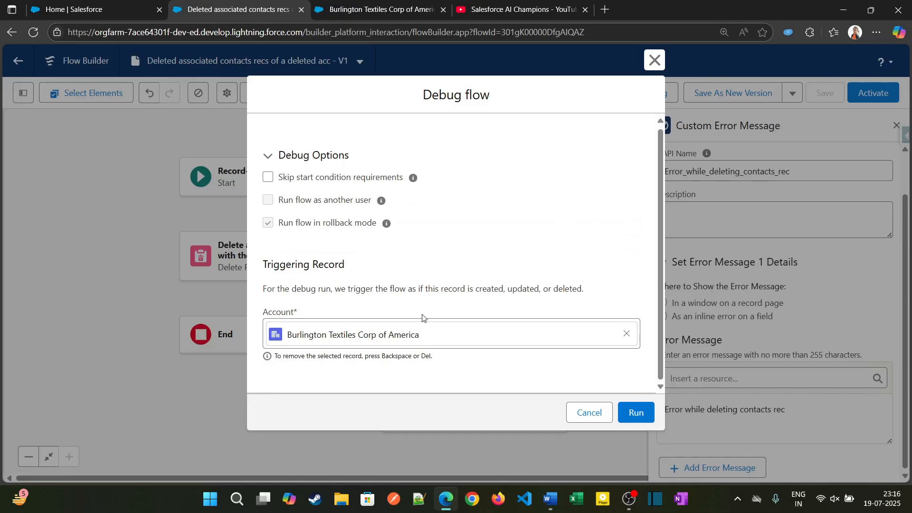
click(633, 415)
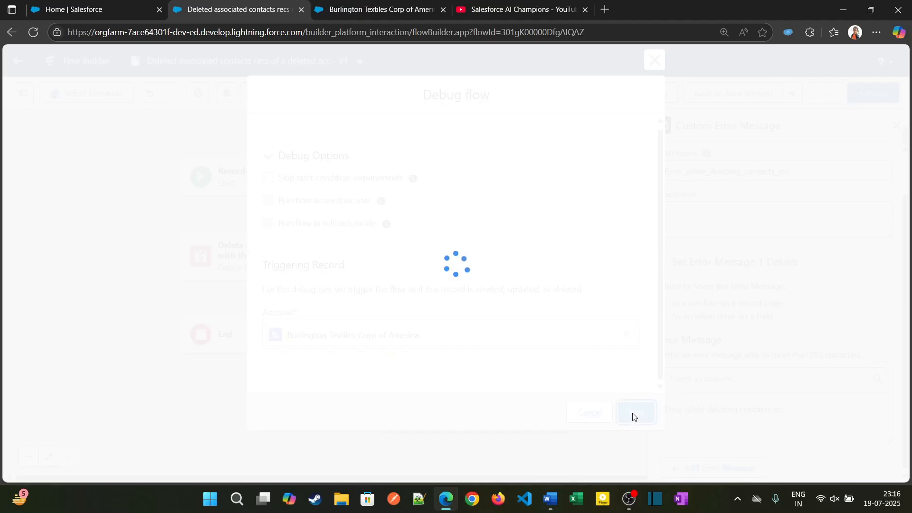
scroll(694, 406, down, 4)
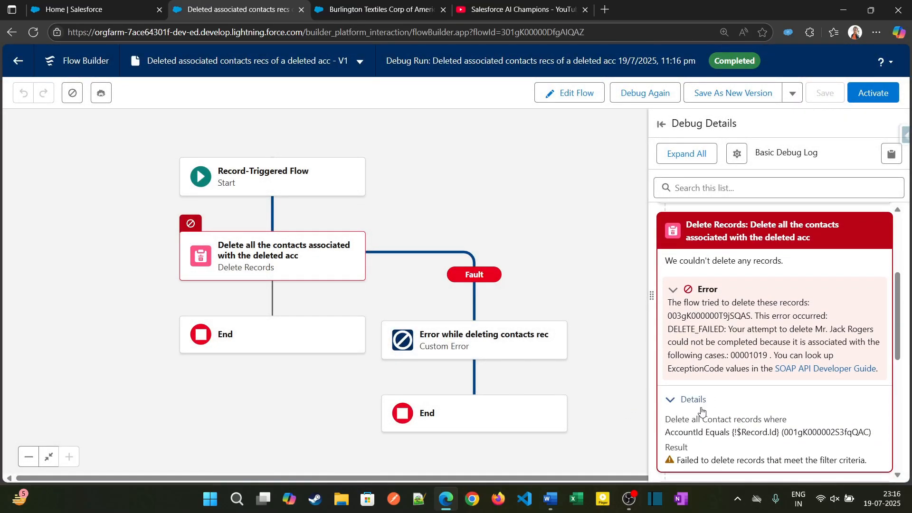
scroll(702, 411, down, 3)
scroll(702, 408, up, 3)
drag(729, 329, 867, 357)
scroll(835, 370, down, 4)
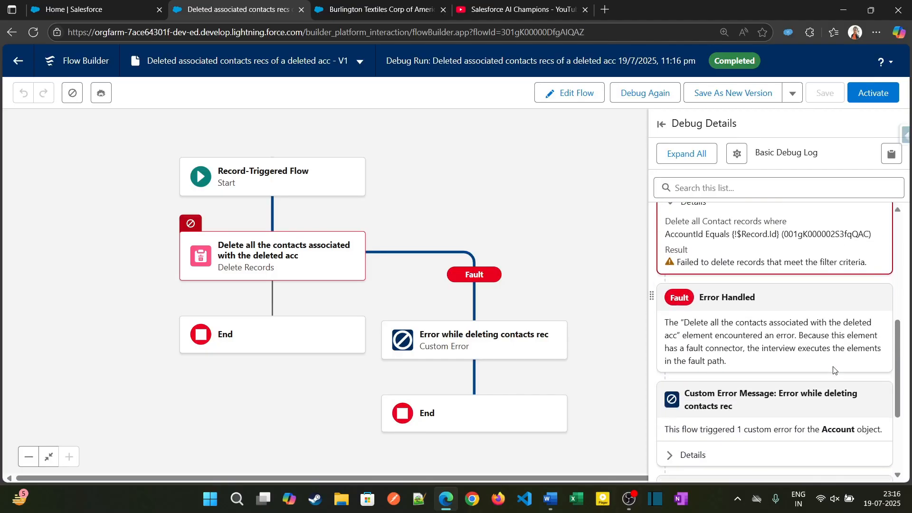
scroll(774, 373, up, 4)
Delete the case related to the Burlington Textiles Corp of America account
key(ctrl+Tab)
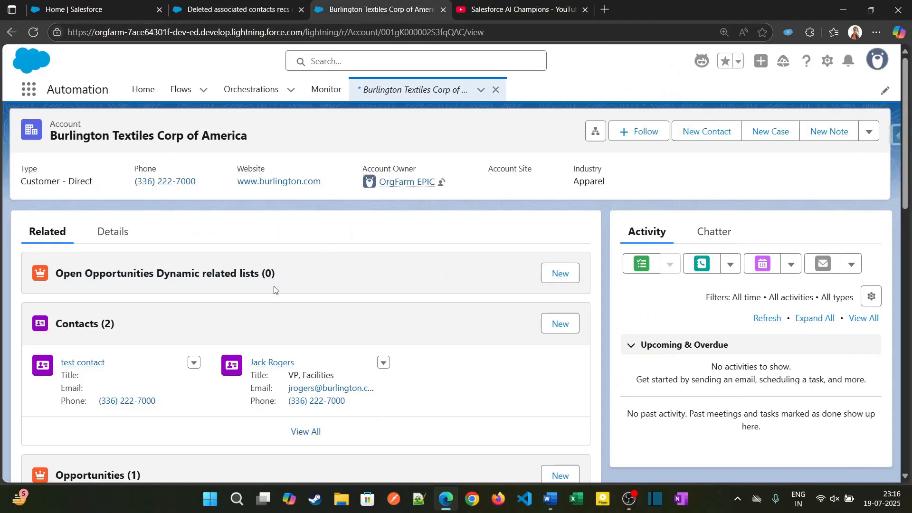
scroll(199, 285, down, 6)
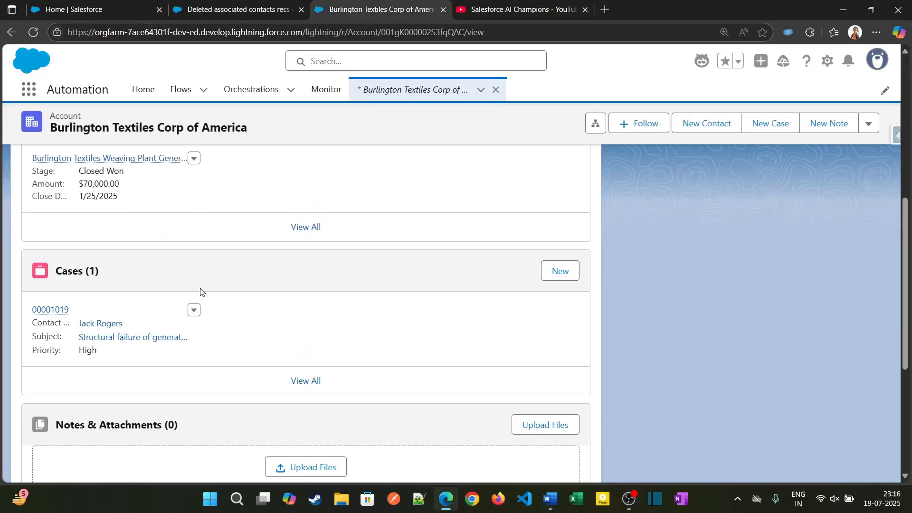
click(193, 309)
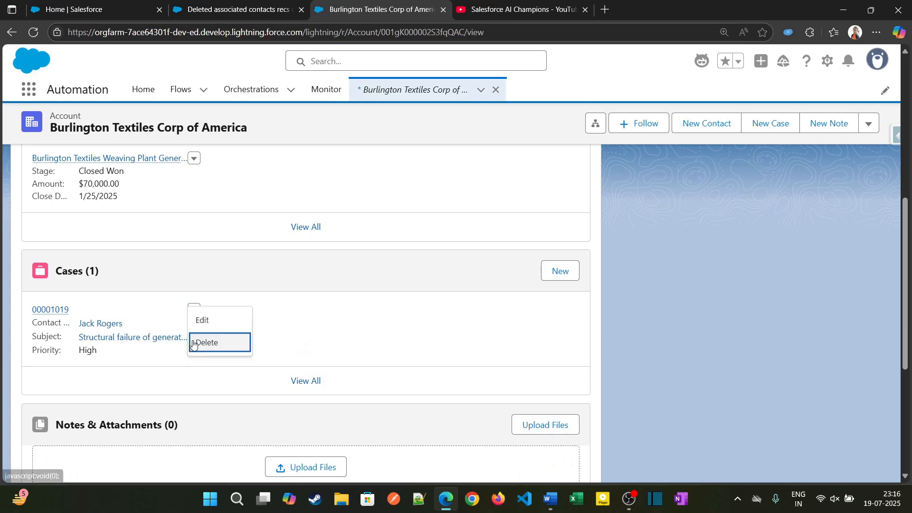
click(205, 344)
click(618, 290)
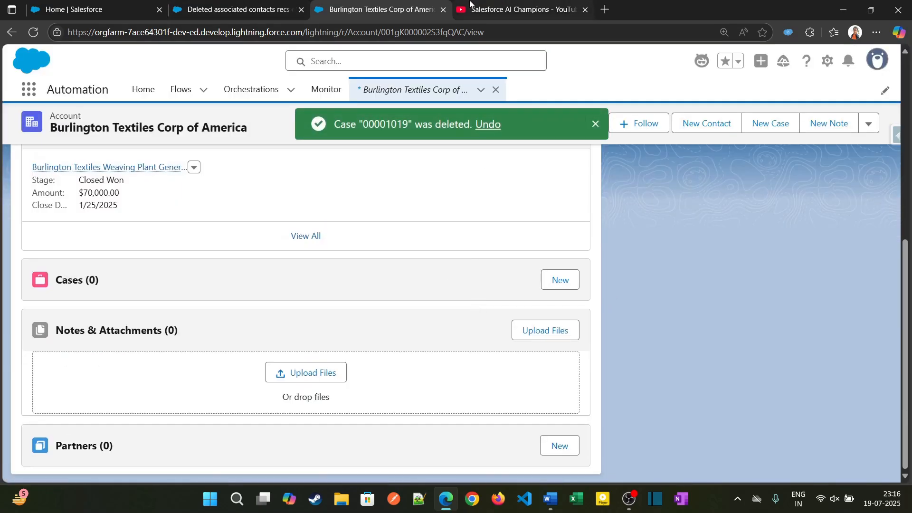
Return to the flow and run the debug again for the same triggering account
click(233, 10)
click(656, 94)
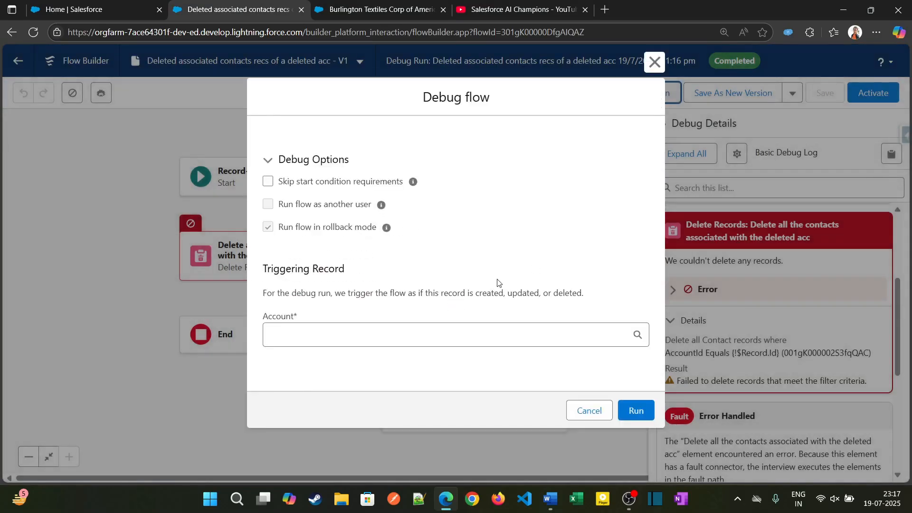
click(631, 410)
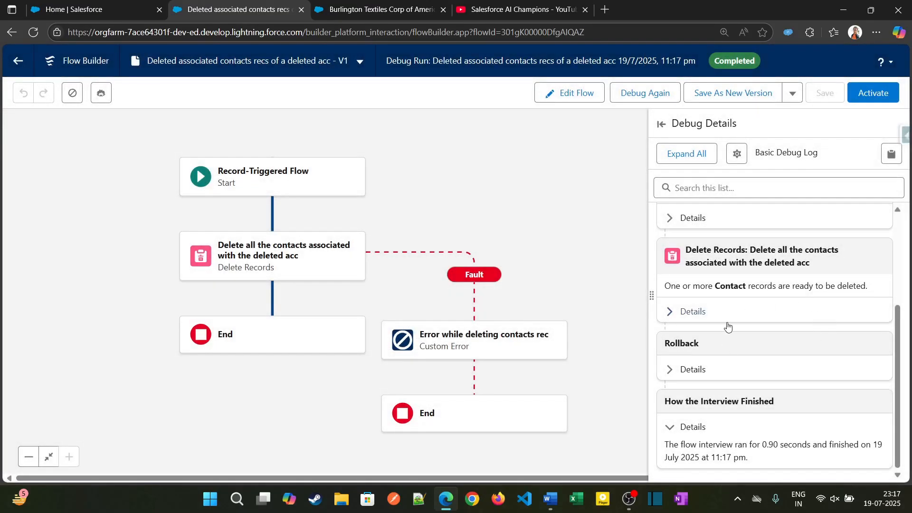
Examine the Delete Records filter criteria and result and the Rollback details in the debug log
click(676, 316)
scroll(676, 317, down, 3)
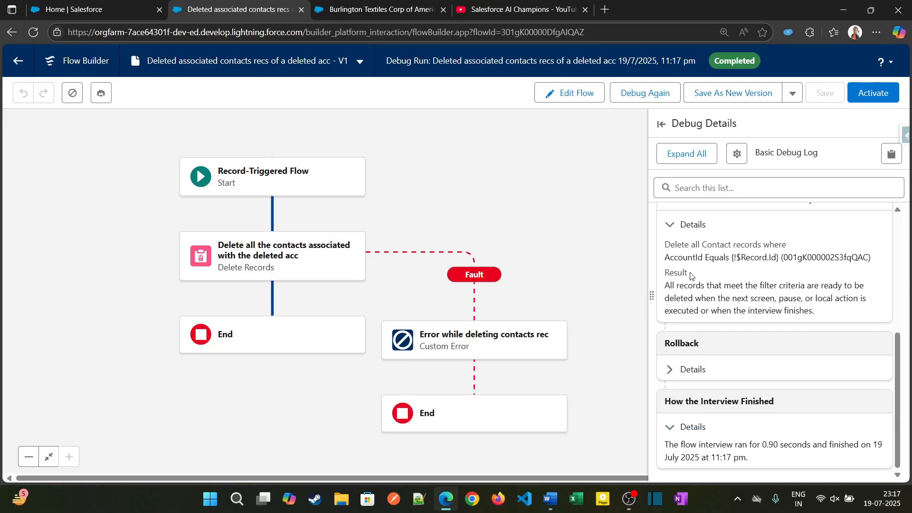
scroll(691, 275, up, 2)
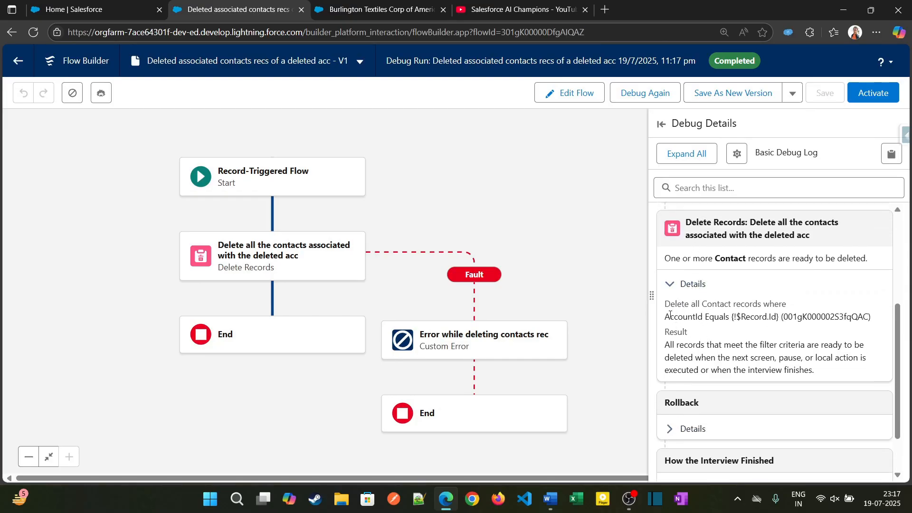
drag(667, 316, 870, 319)
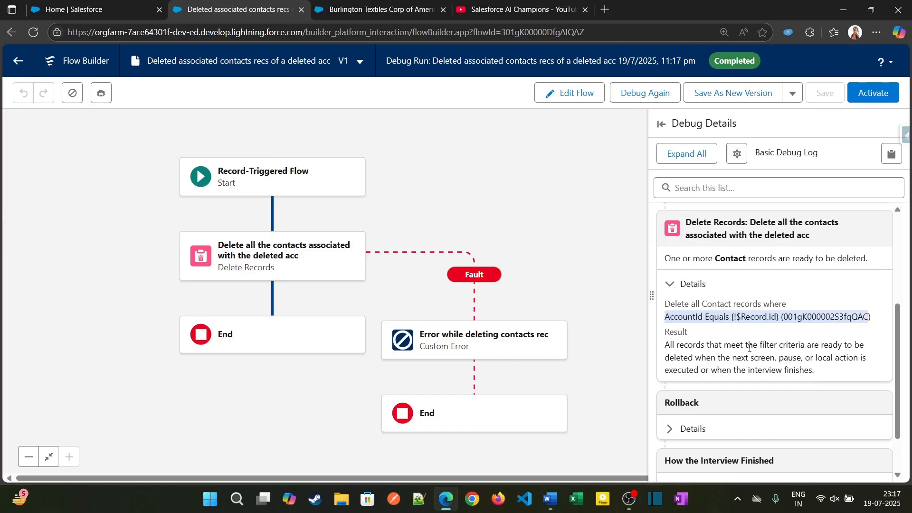
scroll(712, 356, down, 2)
click(687, 367)
scroll(677, 365, down, 1)
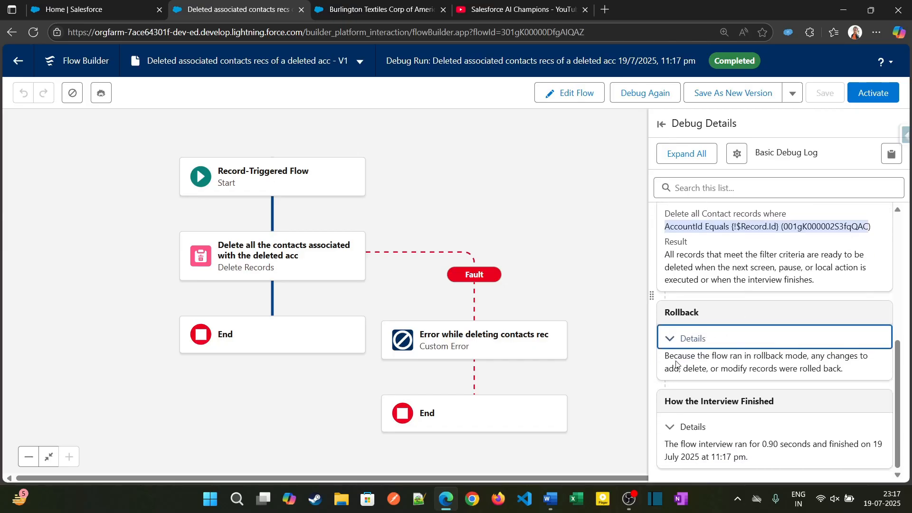
drag(677, 365, 839, 366)
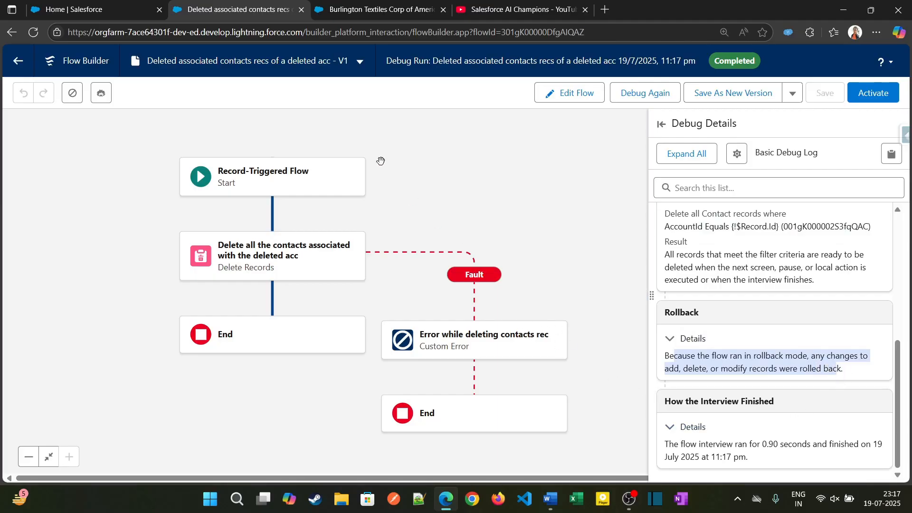
Reload the Burlington Textiles Corp of America account to check its contacts, and activate the flow
click(335, 10)
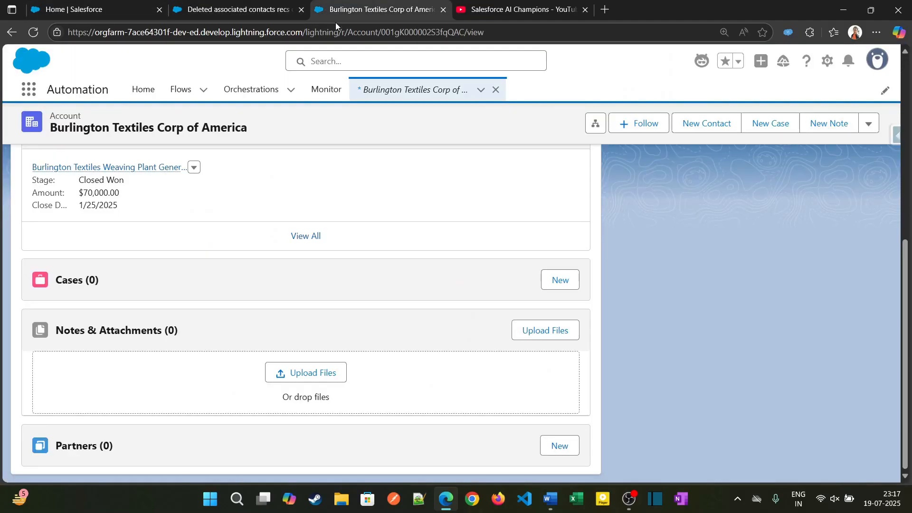
click(34, 32)
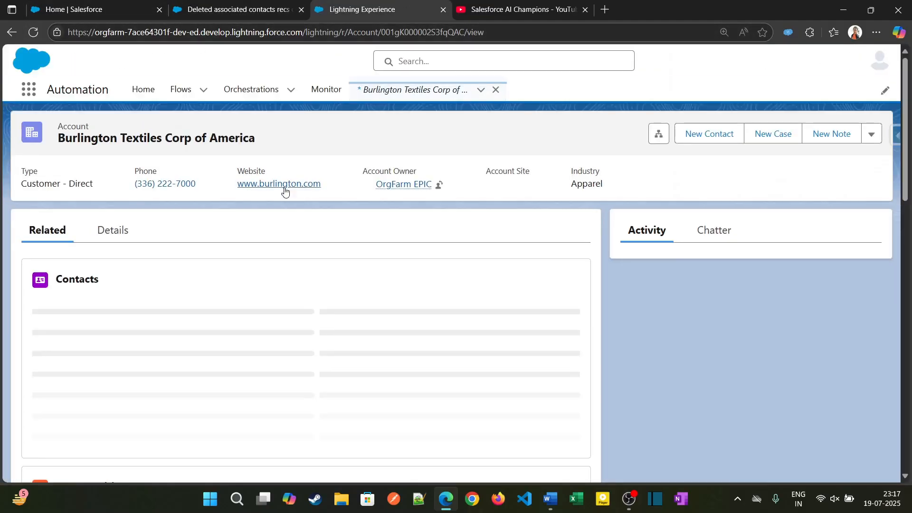
click(207, 6)
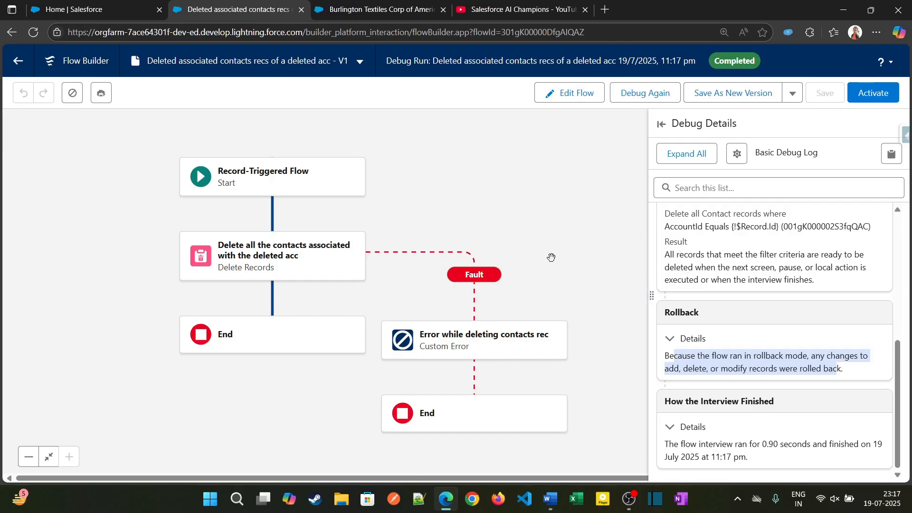
drag(569, 202, 548, 231)
click(857, 98)
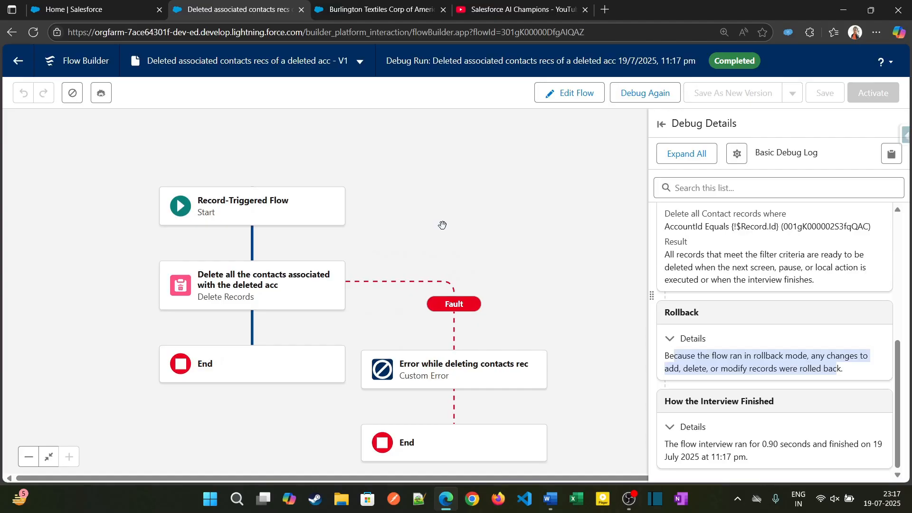
Reload the Burlington Textiles Corp of America account record and try to delete the account
click(345, 4)
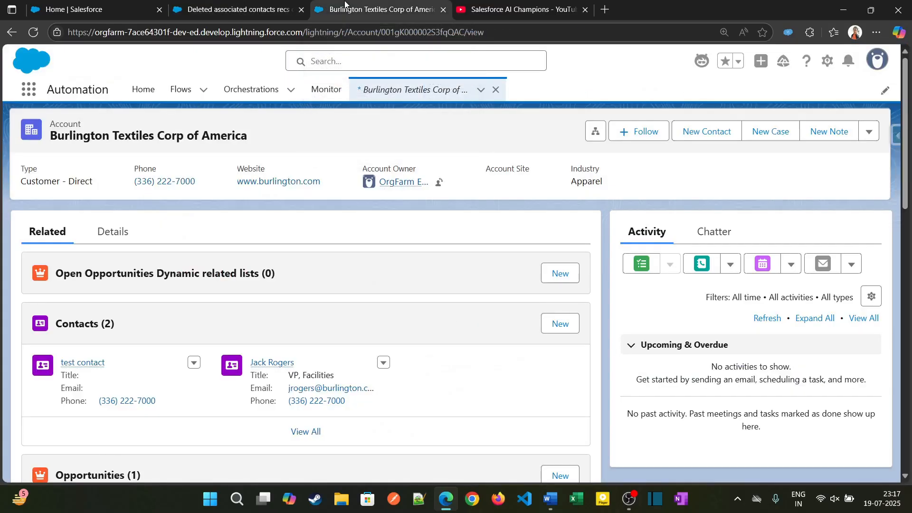
click(39, 38)
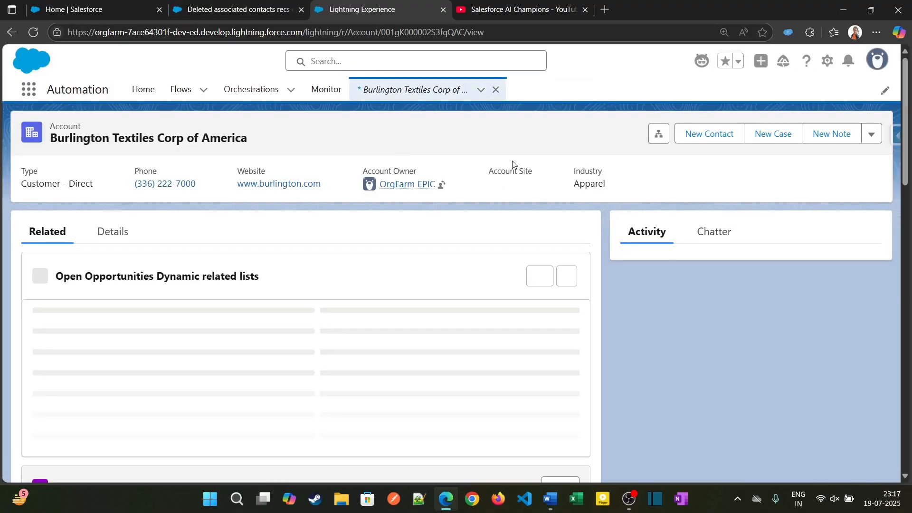
click(872, 134)
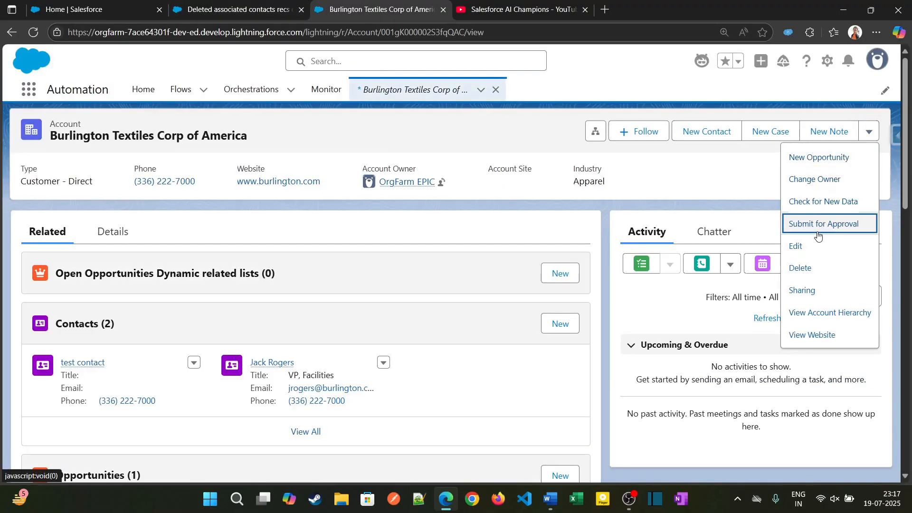
click(811, 263)
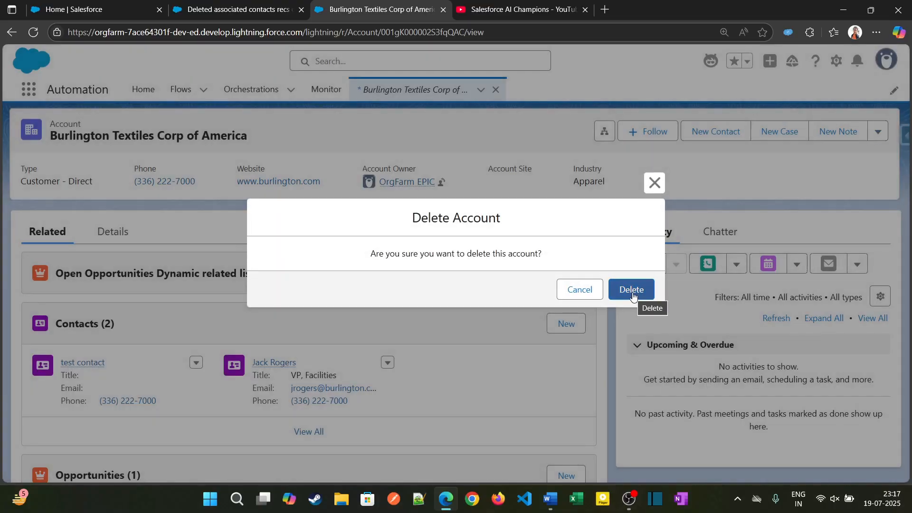
click(632, 292)
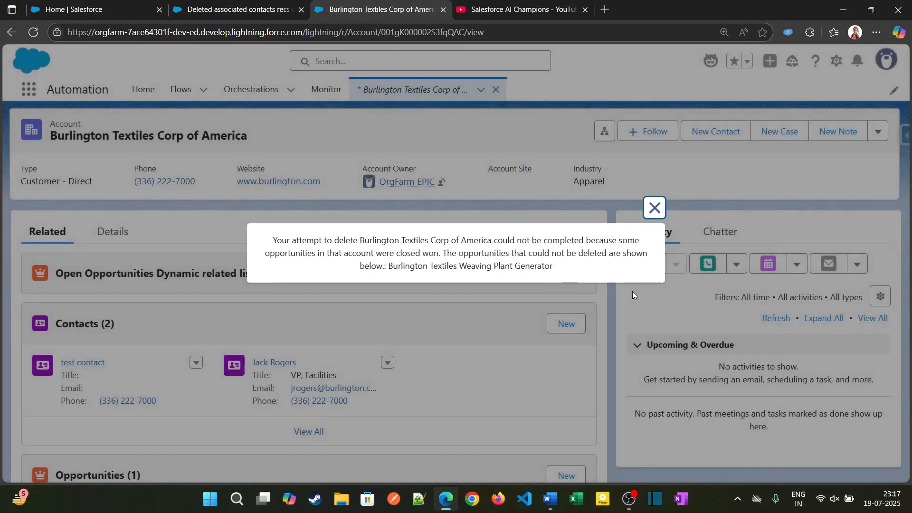
click(656, 209)
Delete the Burlington Textiles Weaving Plant Generator opportunity from the account's related opportunities
scroll(330, 322, down, 5)
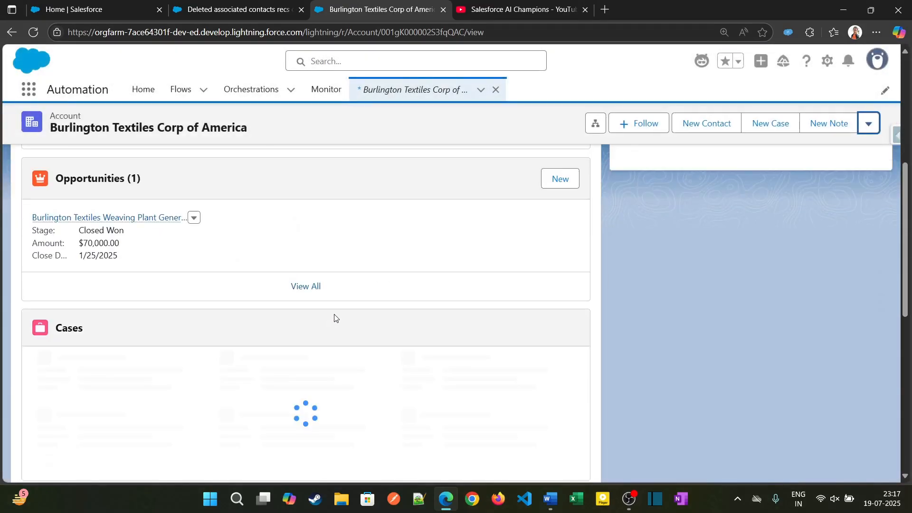
click(194, 218)
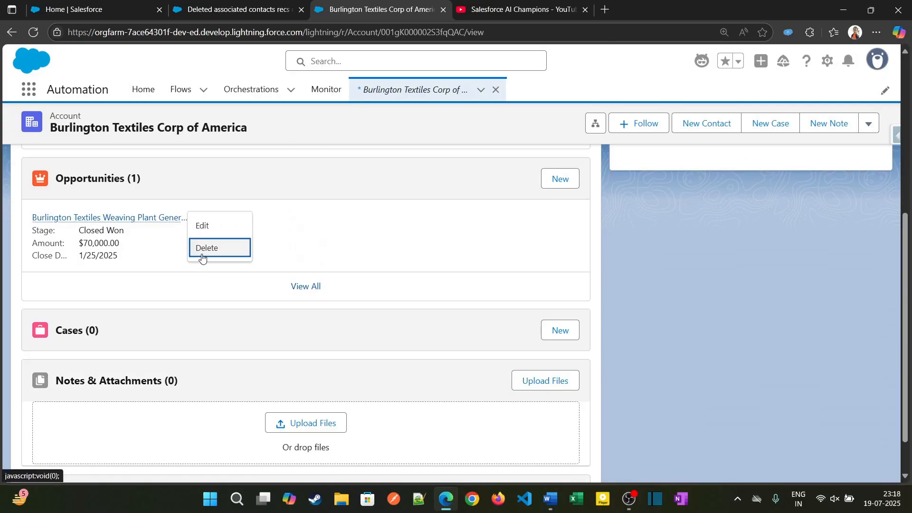
click(203, 248)
click(619, 289)
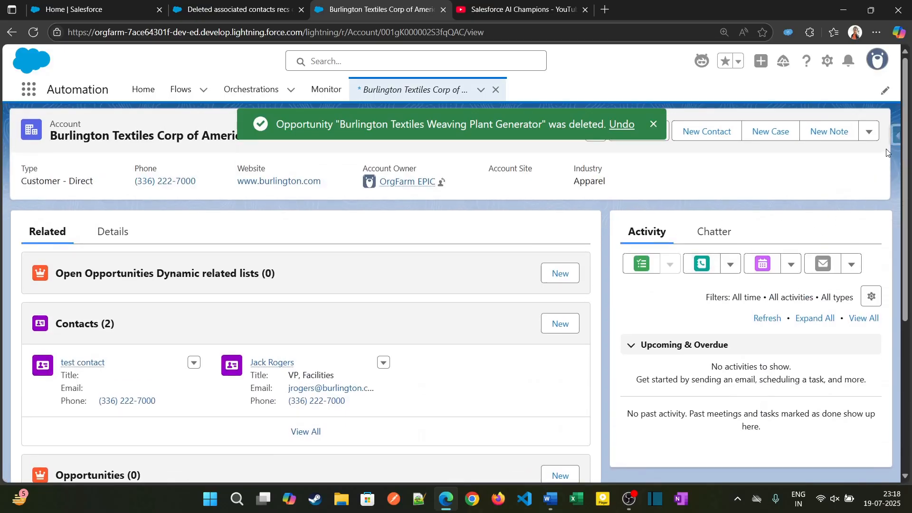
click(869, 131)
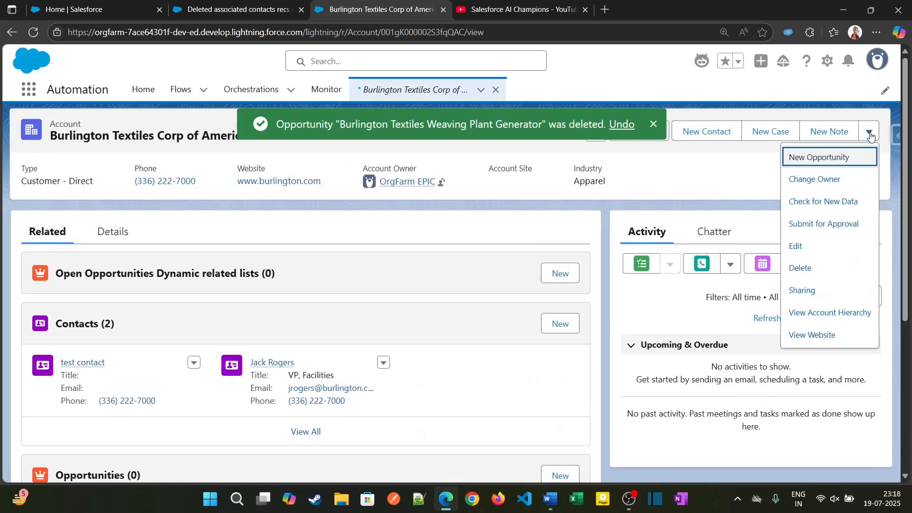
click(815, 266)
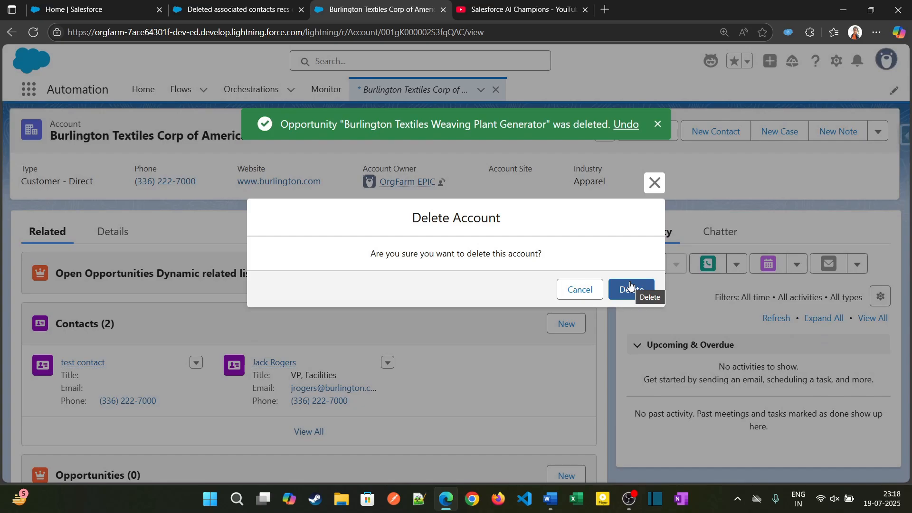
click(655, 183)
Open the related contact "test contact" in a new browser tab and view its record
right_click(96, 362)
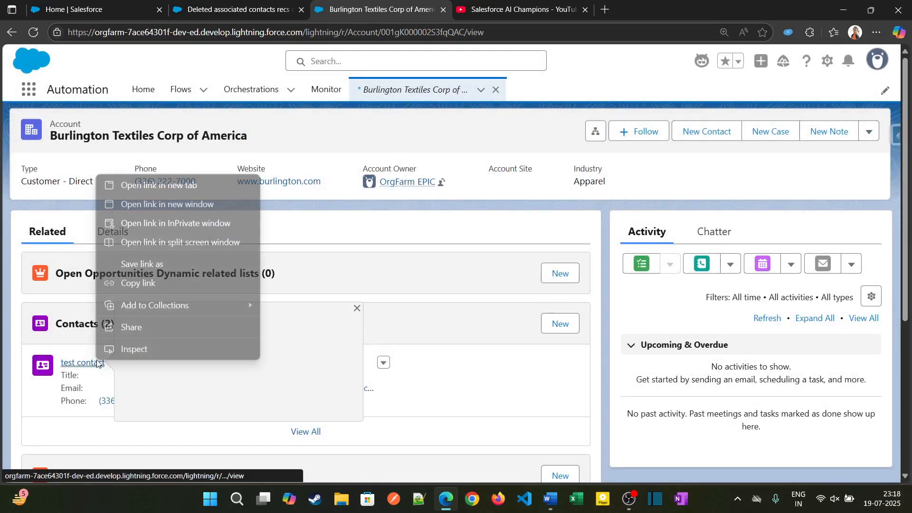
click(159, 185)
click(505, 10)
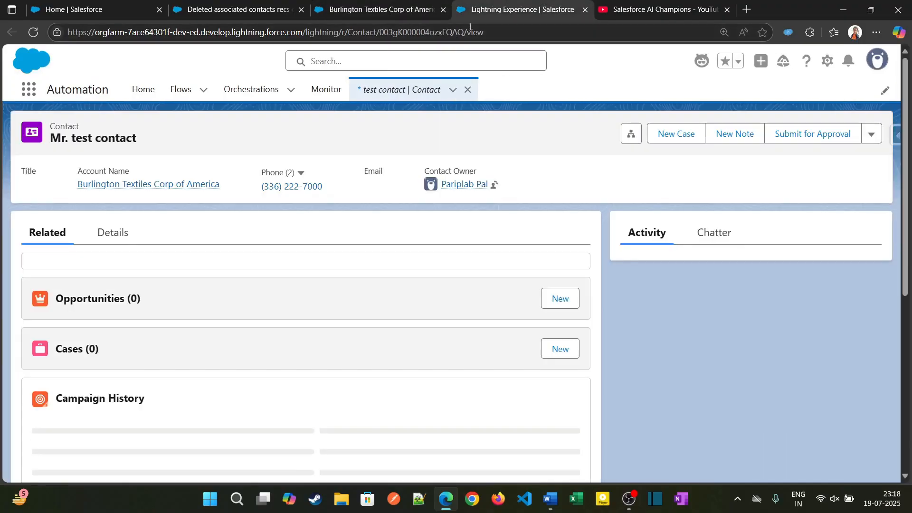
Return to the Burlington Textiles Corp of America account and delete it
click(386, 9)
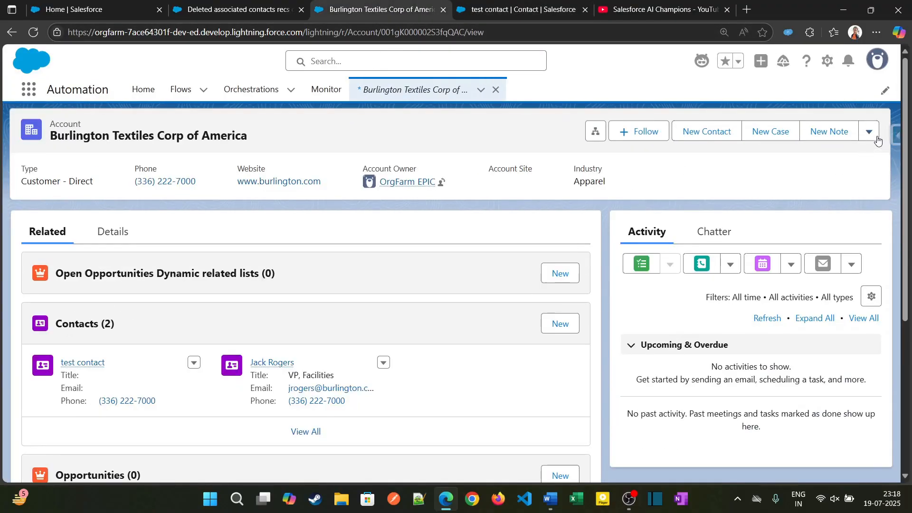
click(869, 133)
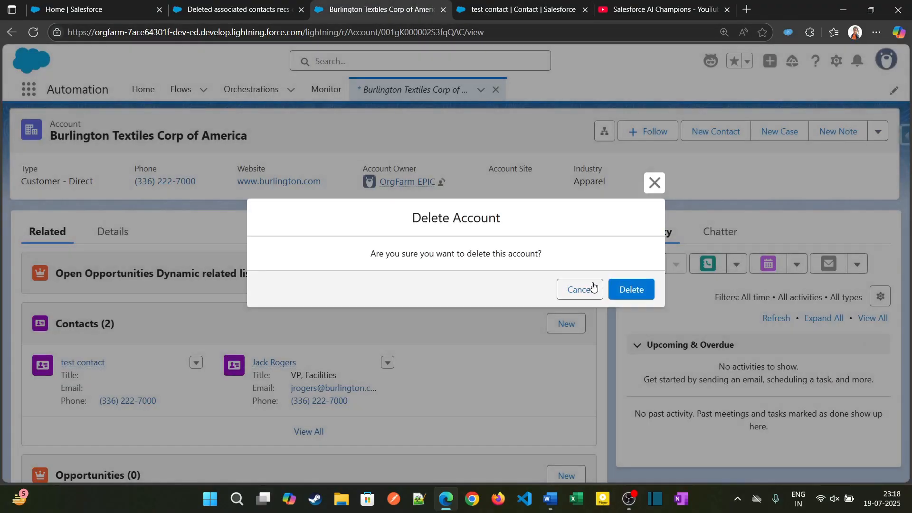
click(583, 288)
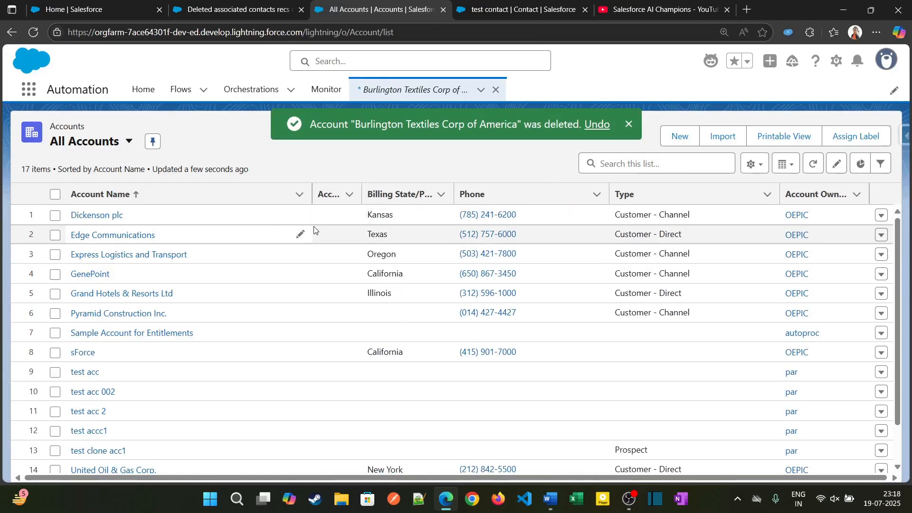
Reload the "test contact" record page to check whether the contact still exists, and return to the flow
click(511, 10)
click(33, 33)
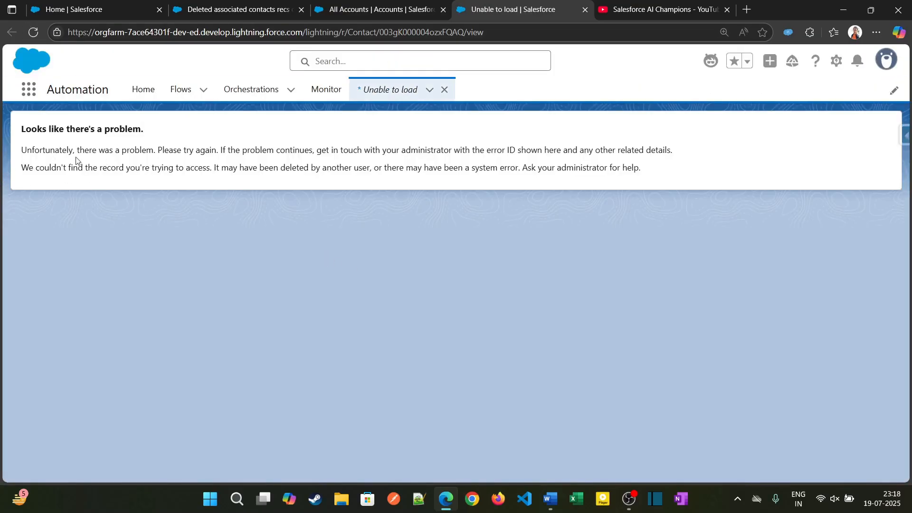
click(371, 12)
click(266, 11)
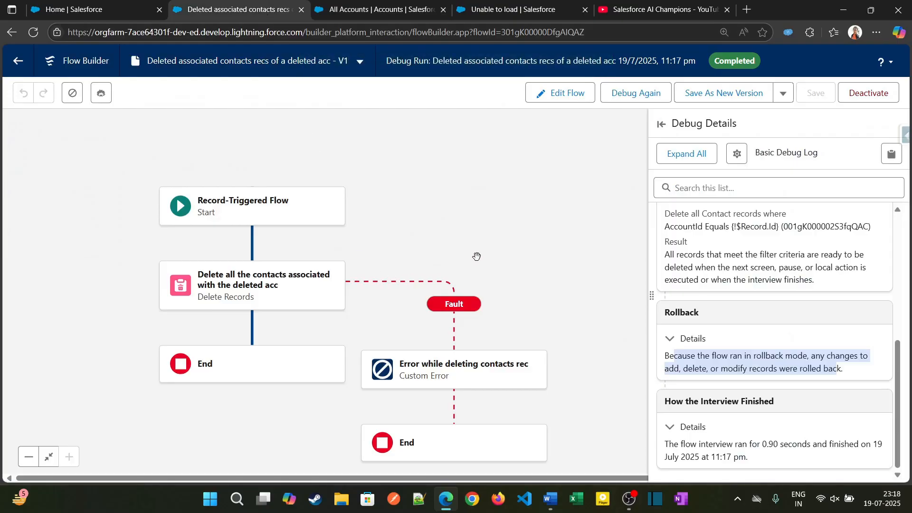
drag(476, 257, 476, 199)
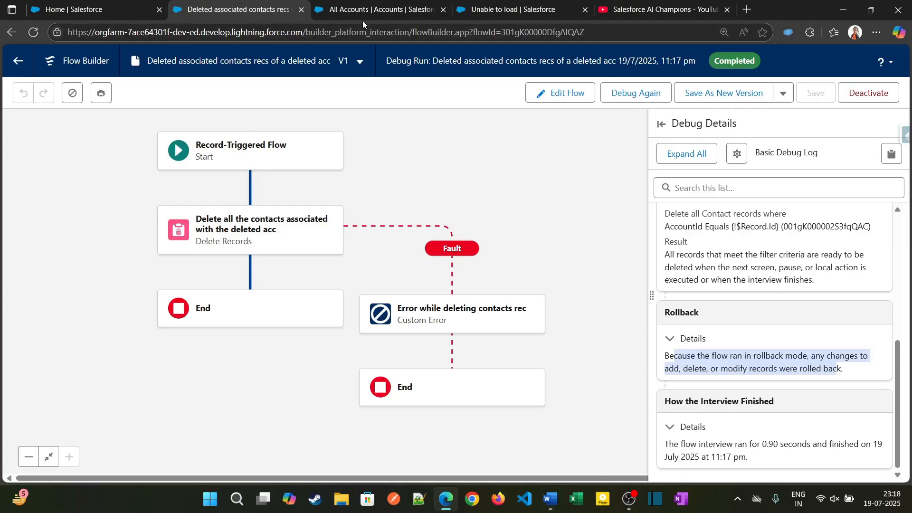
drag(405, 183, 413, 213)
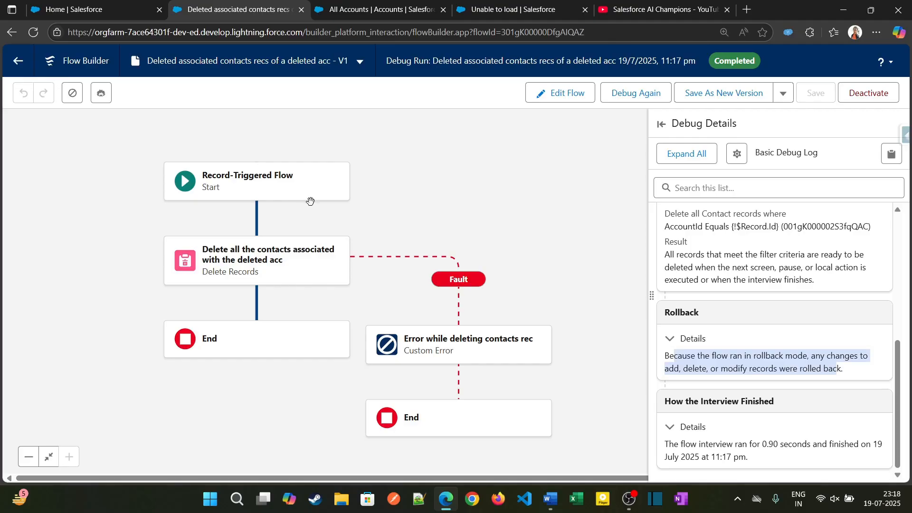
drag(503, 247, 525, 251)
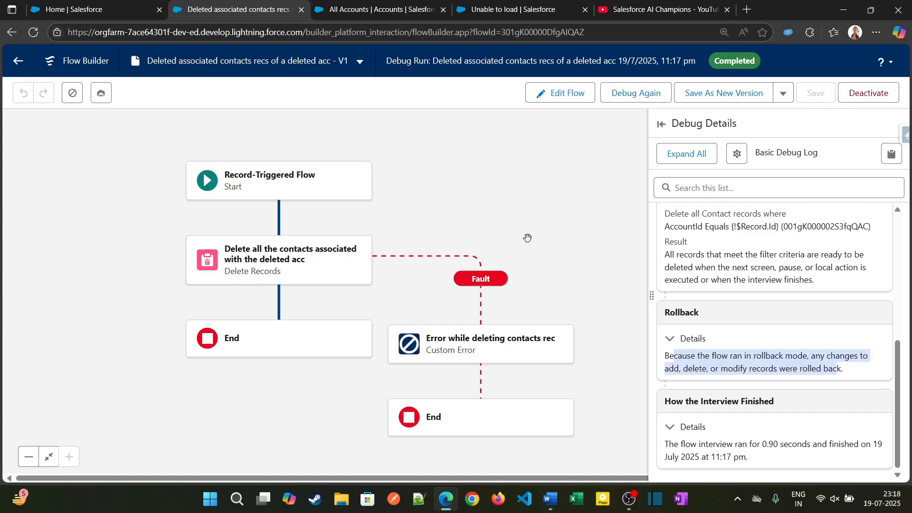